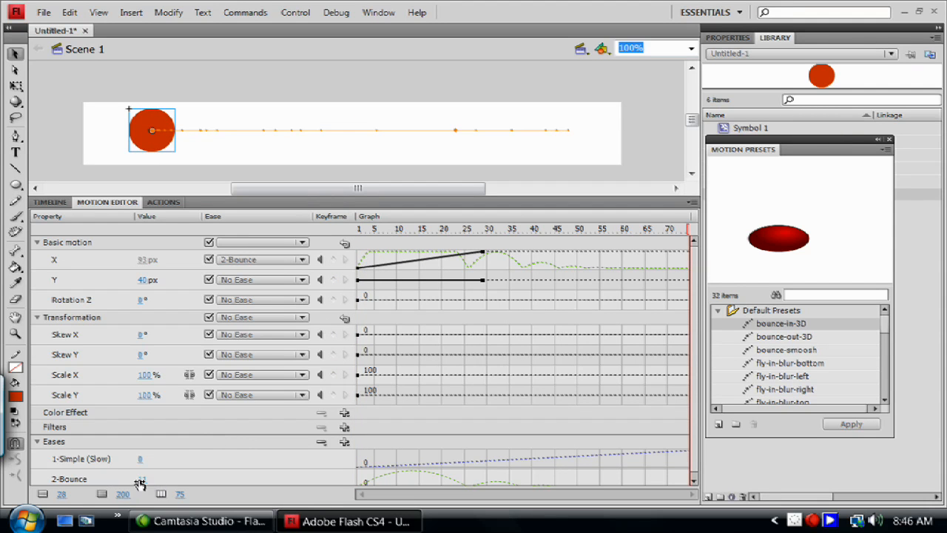
Step: Set the 2-Bounce ease value to 4 and play the ball's animation
left_click_drag(141, 482, 137, 479)
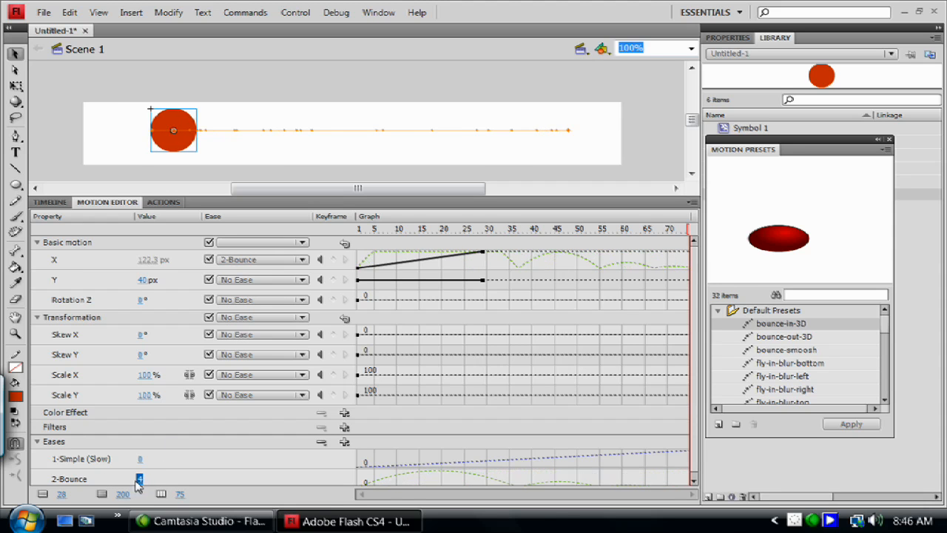
key("Return")
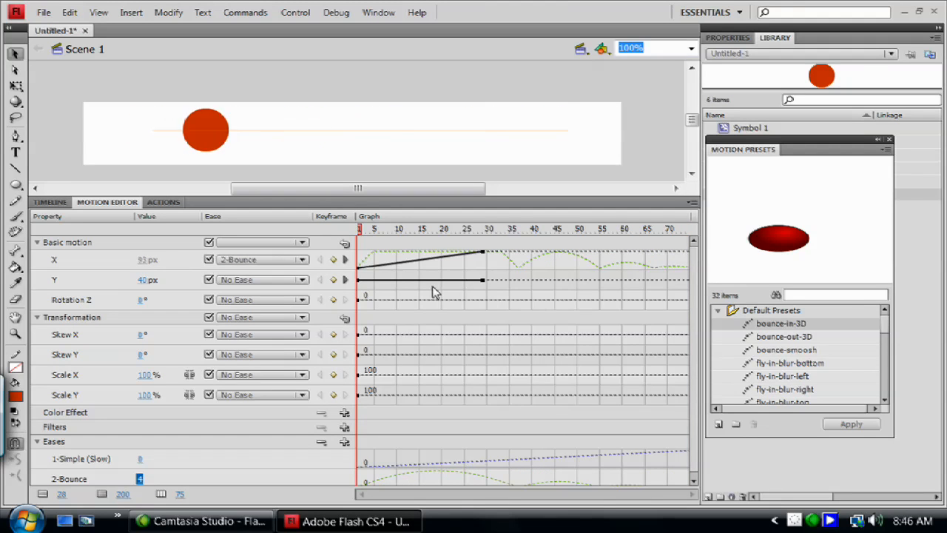
key("Return")
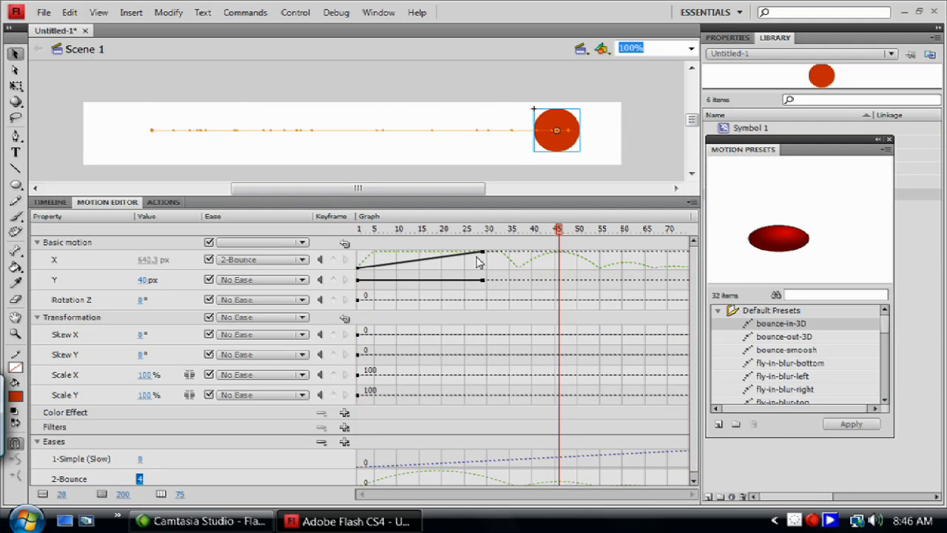
Step: Move the ball's end keyframe for the X position to frame 32 at about 1029 px and check it in the timeline
mouse_move(486, 254)
left_mouse_down()
mouse_move(642, 256)
mouse_move(496, 261)
left_mouse_up()
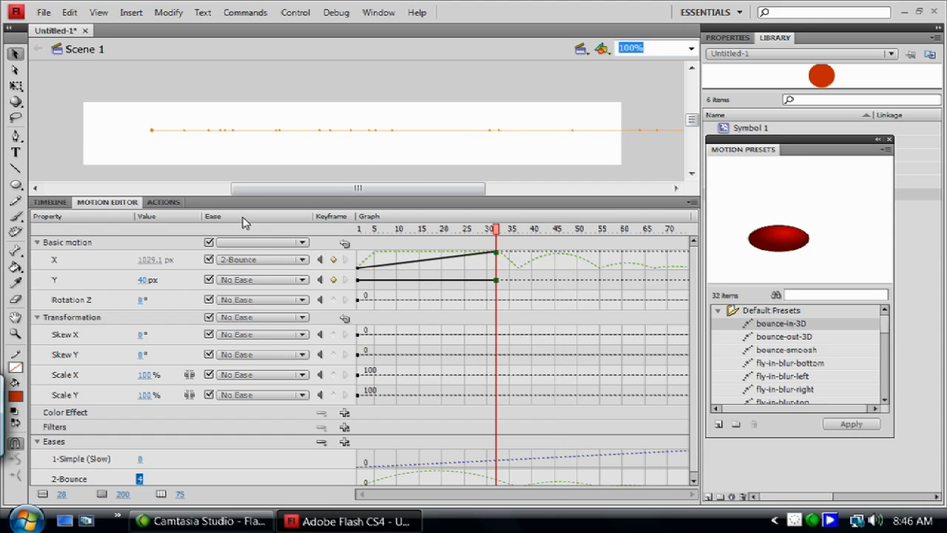
left_click(52, 204)
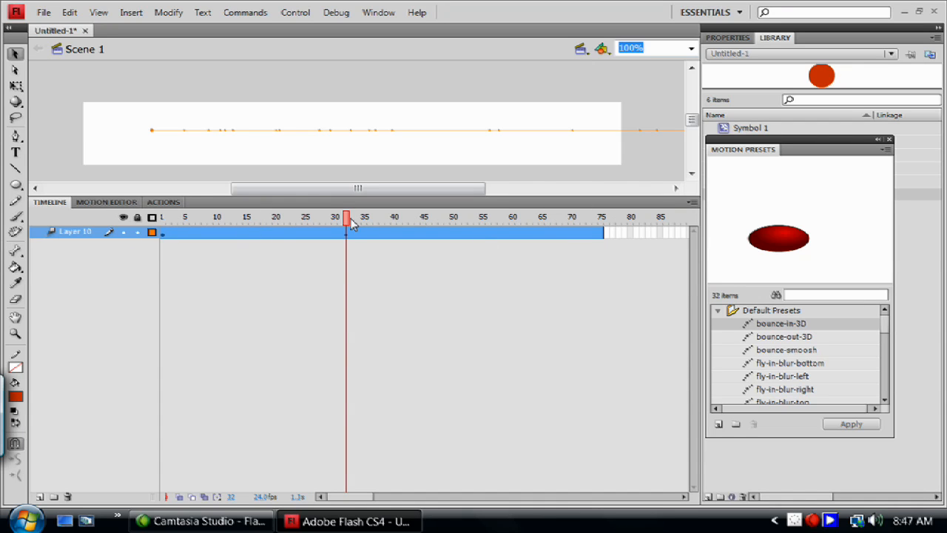
left_click(115, 203)
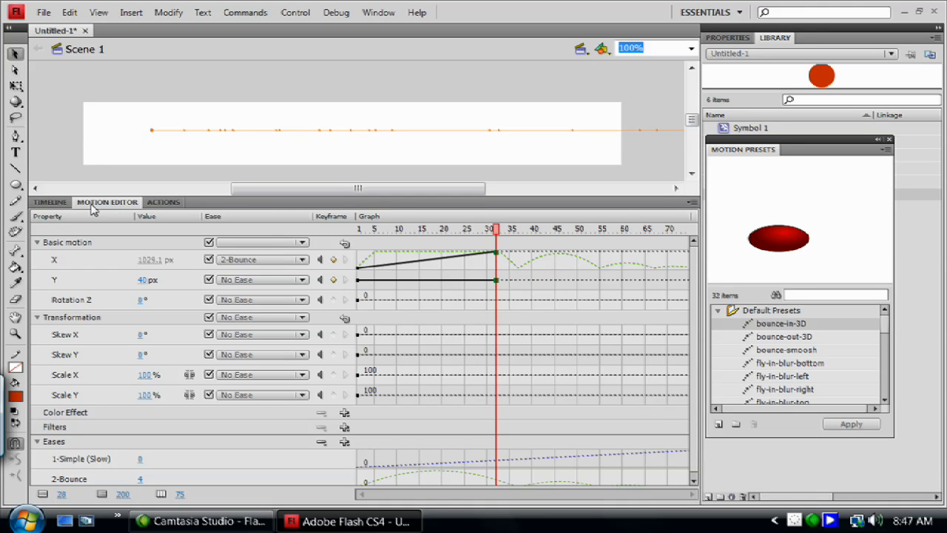
left_click(48, 204)
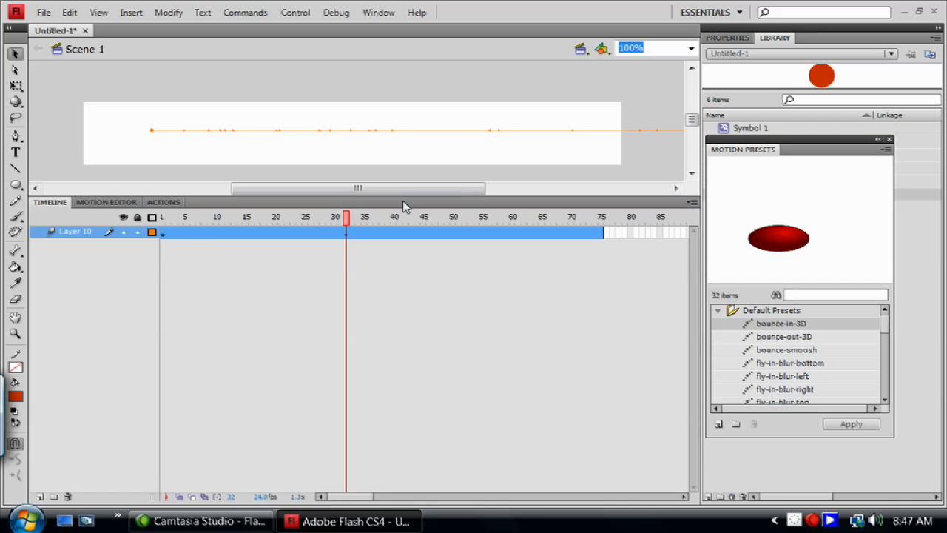
Step: Try to remove the surplus frames at frame 33 of the tween on Layer 10, and undo the removal
left_click(359, 230)
left_click(354, 231)
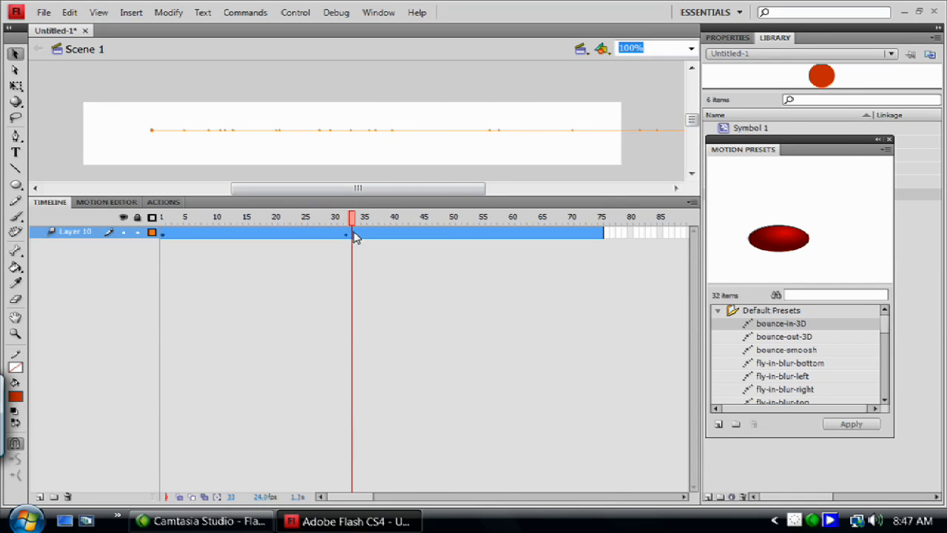
right_click(355, 235)
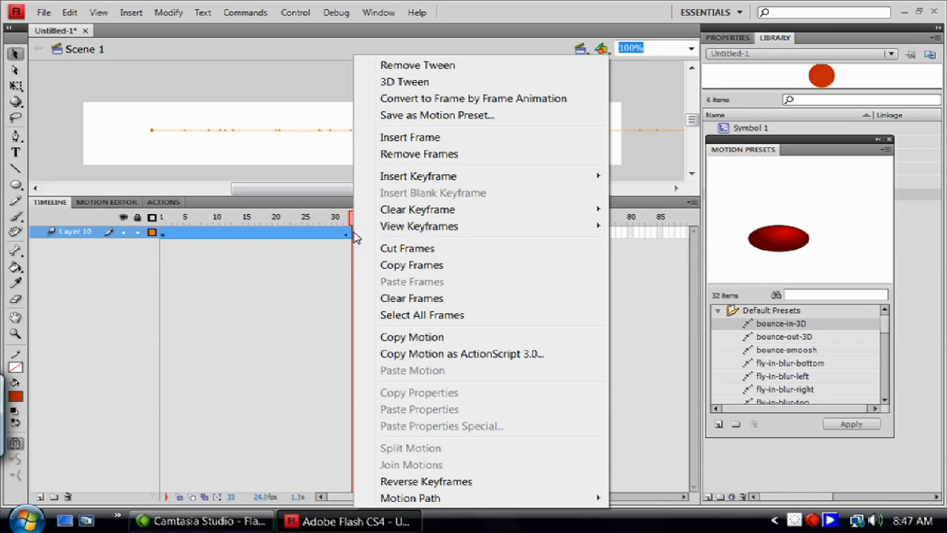
left_click(403, 154)
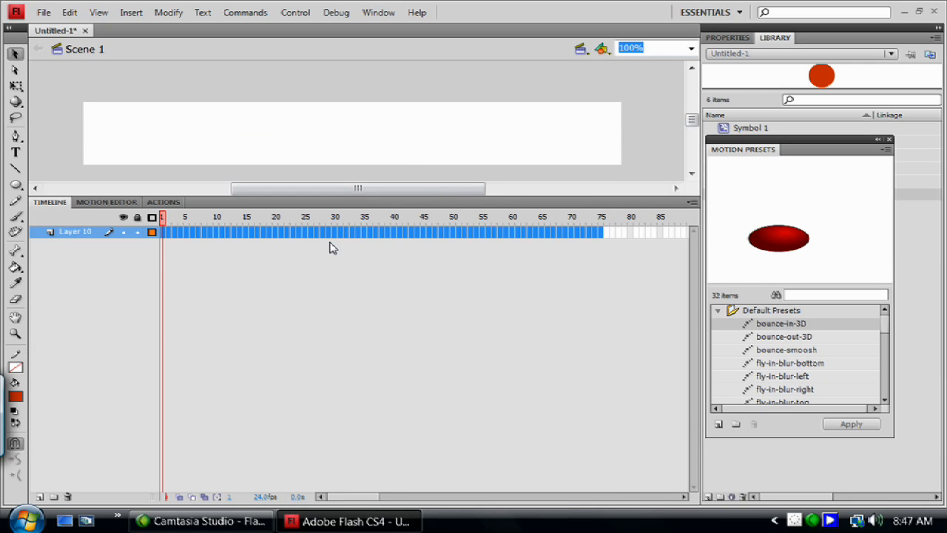
key("ctrl+z")
left_click(349, 335)
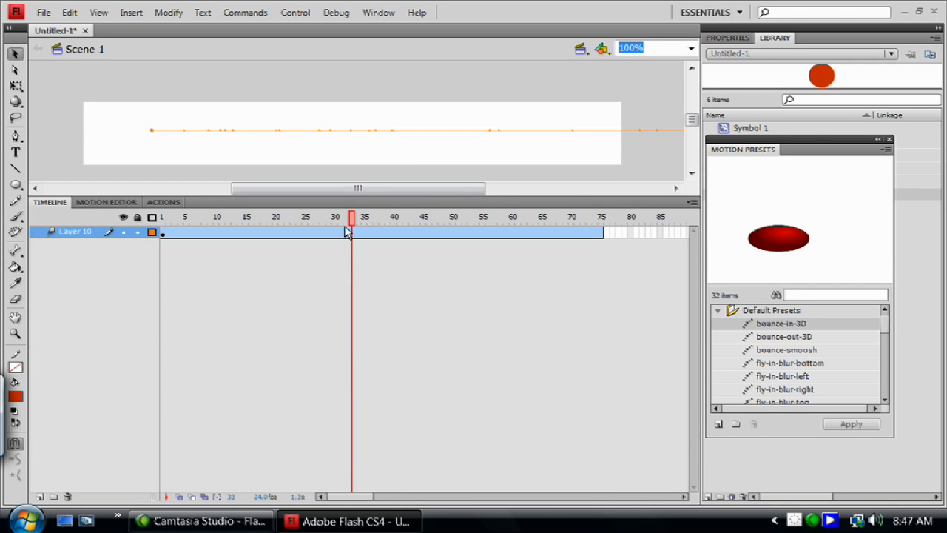
Step: Shorten the motion tween span on Layer 10 so that it ends at frame 30
left_click_drag(605, 234, 345, 253)
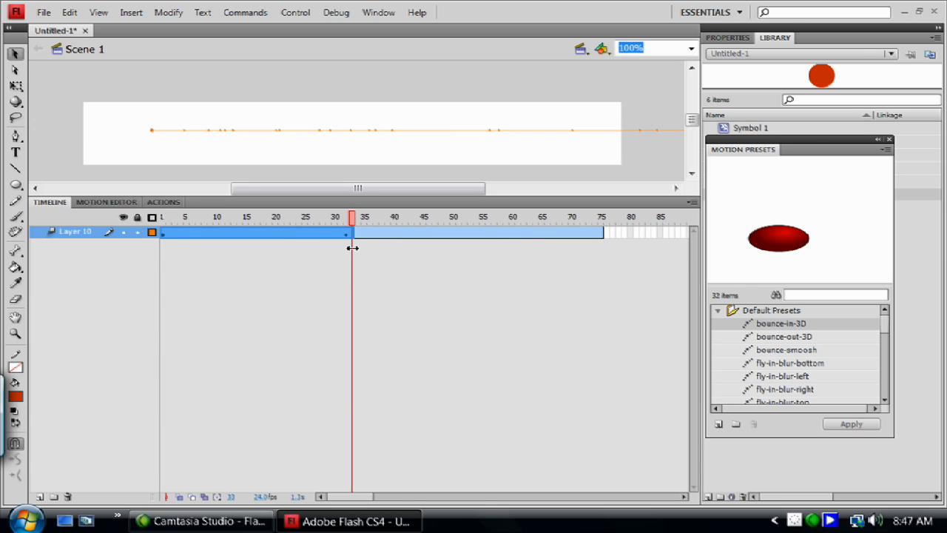
left_click_drag(352, 248, 330, 230)
left_click(346, 257)
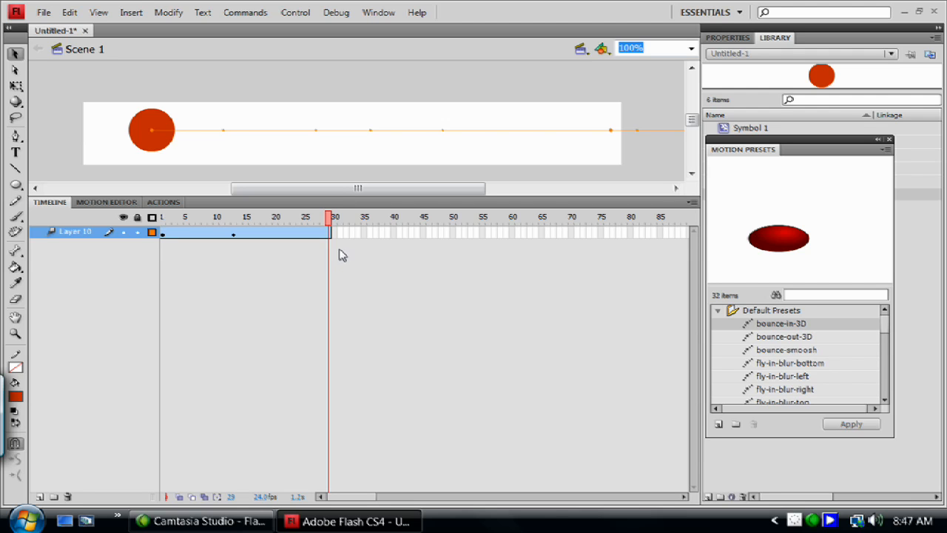
left_click(329, 232)
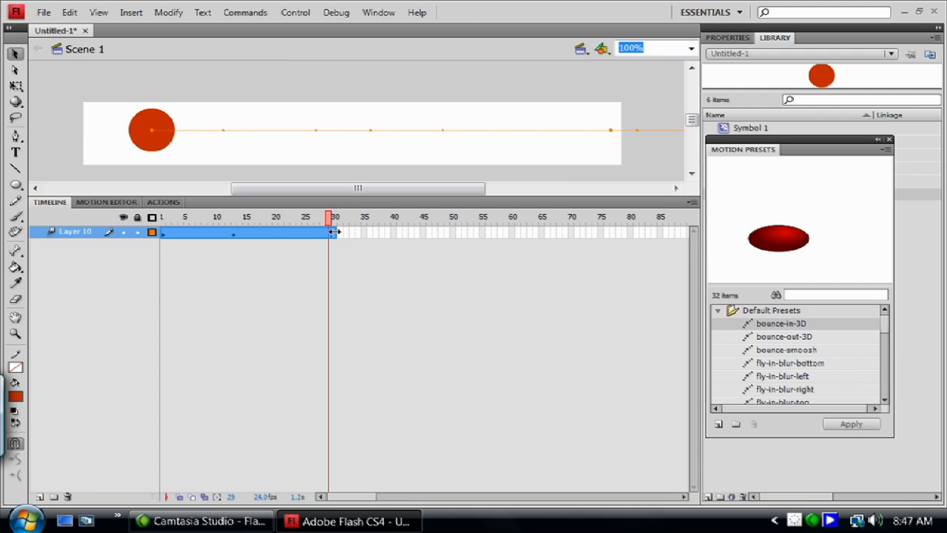
left_click_drag(334, 231, 338, 233)
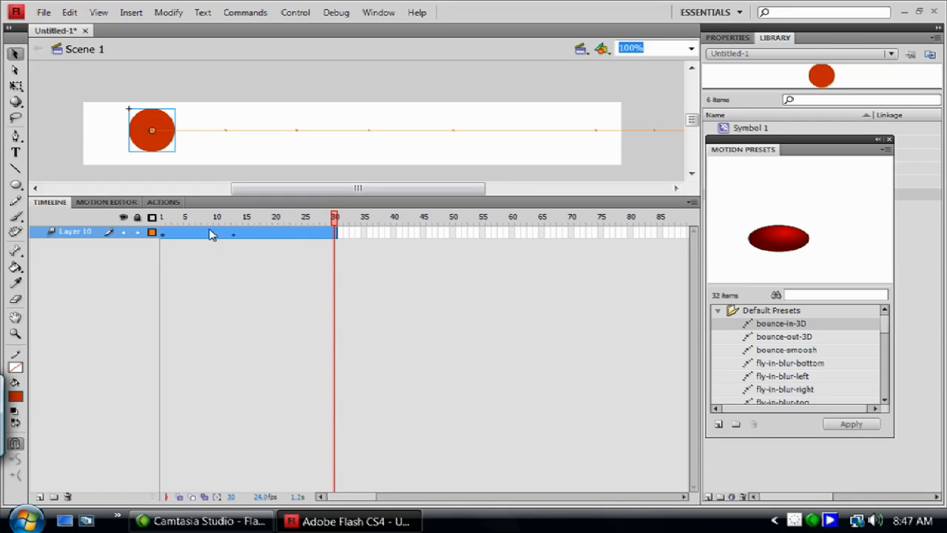
Step: Move the X position's end keyframe to frame 30 at the end of the tween and check it in the timeline
left_click(102, 202)
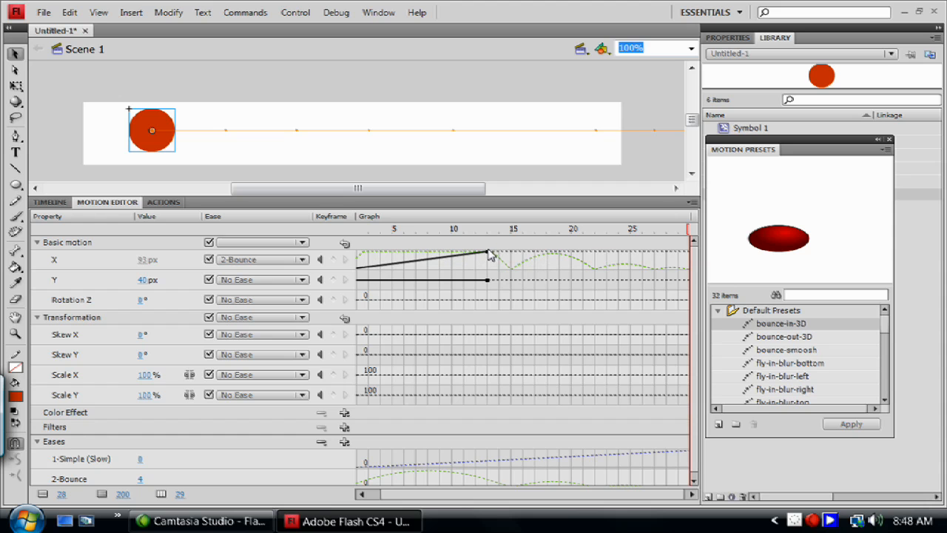
left_click_drag(494, 255, 534, 257)
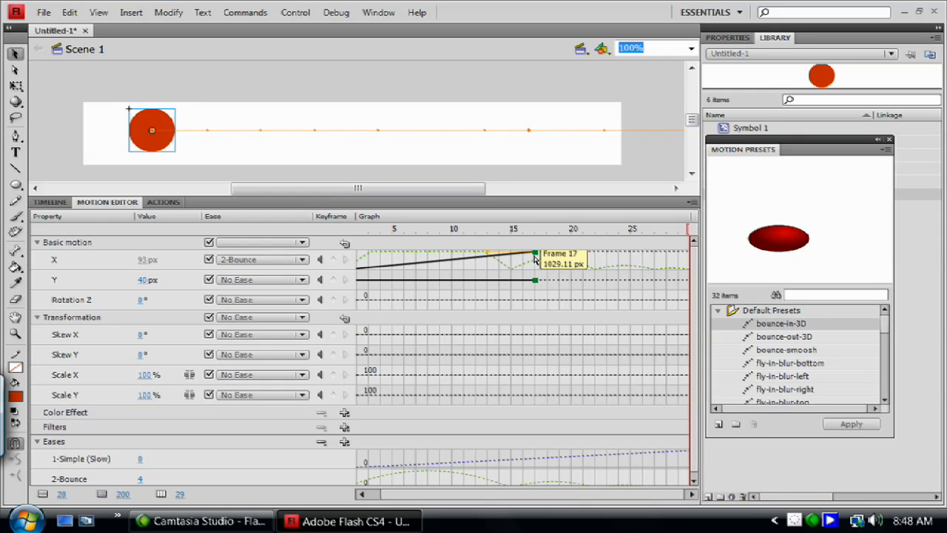
left_click_drag(534, 256, 694, 272)
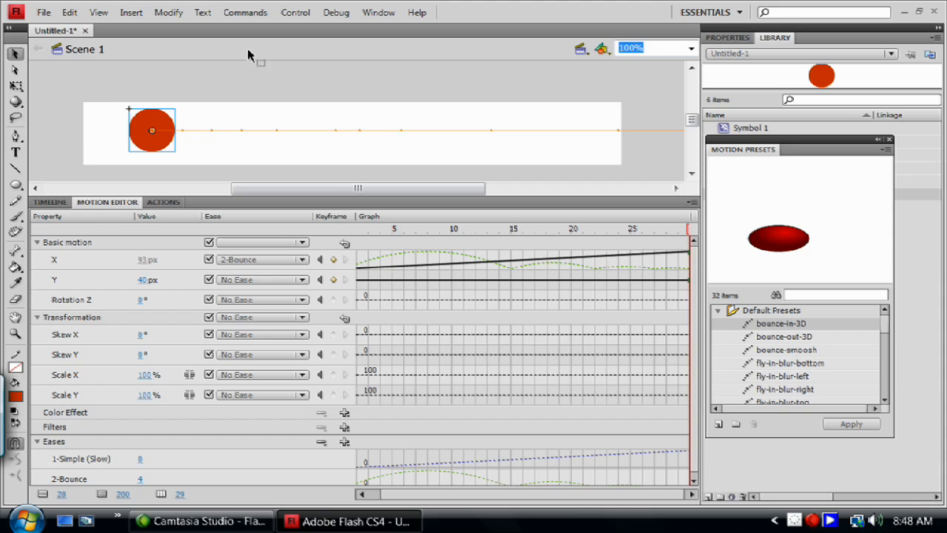
left_click(50, 202)
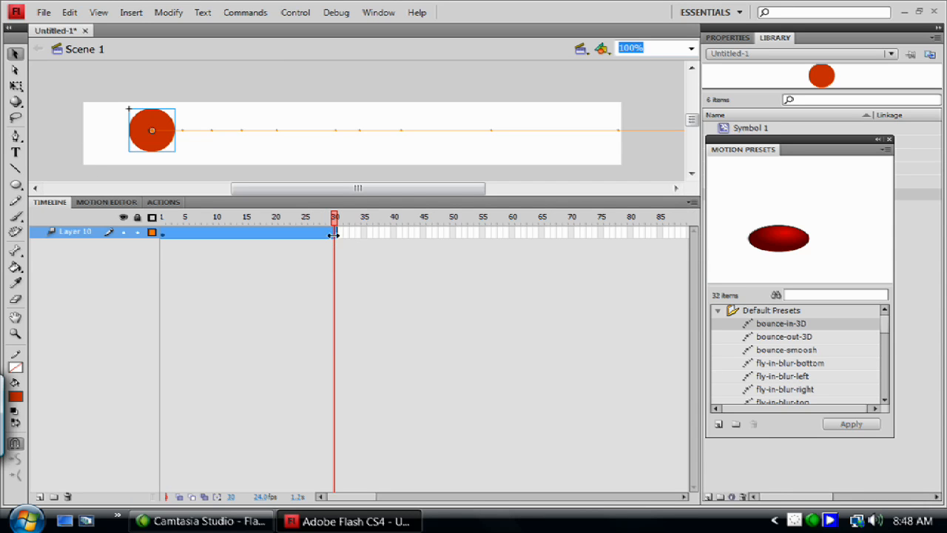
left_click(127, 203)
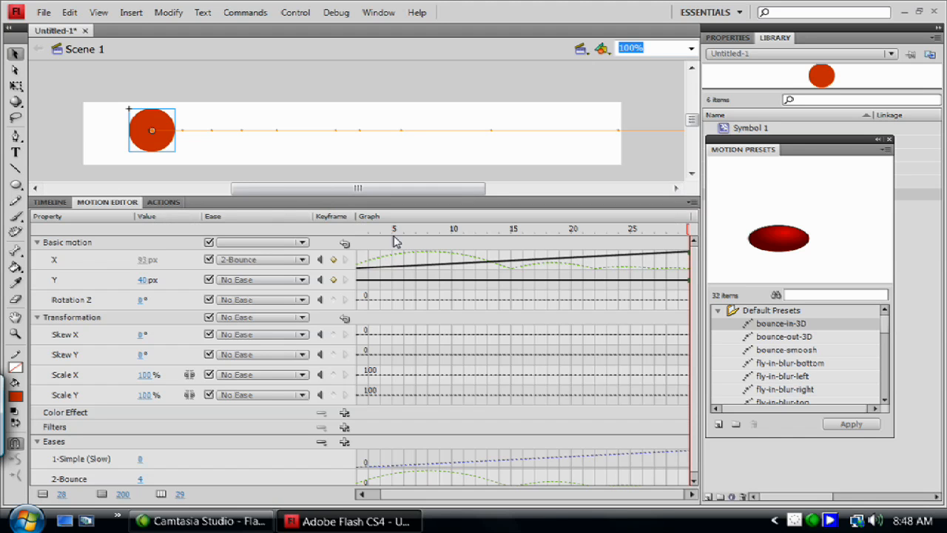
Step: Play the shortened tween with the bounce ease several times
key("Return")
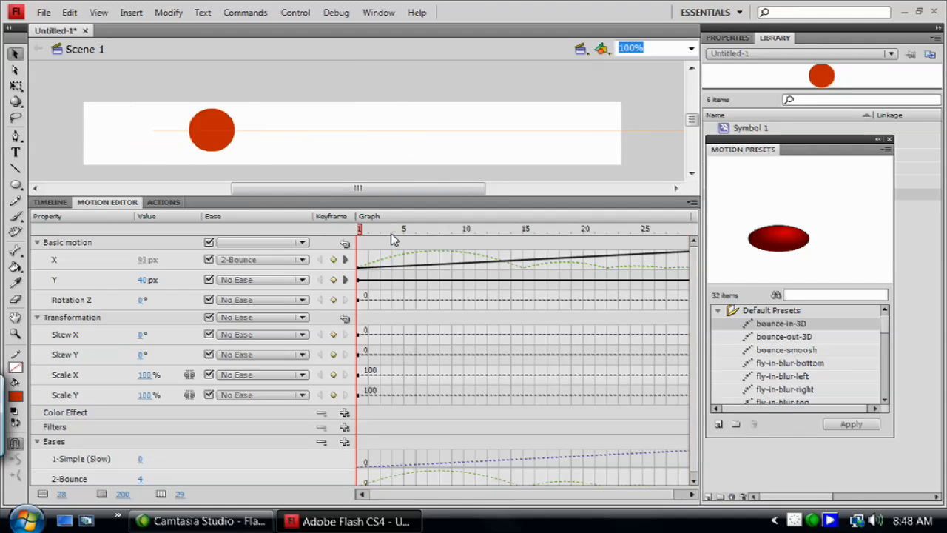
key("Return")
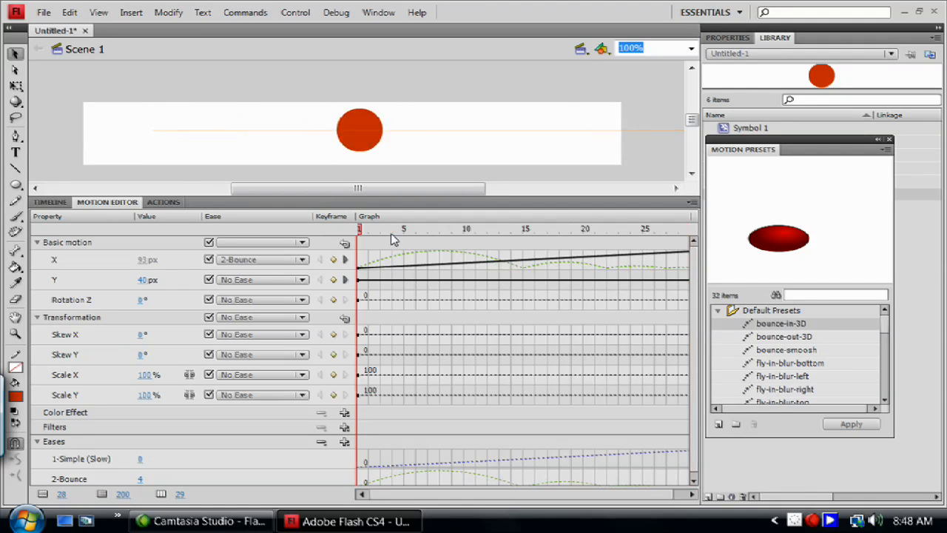
key("Return")
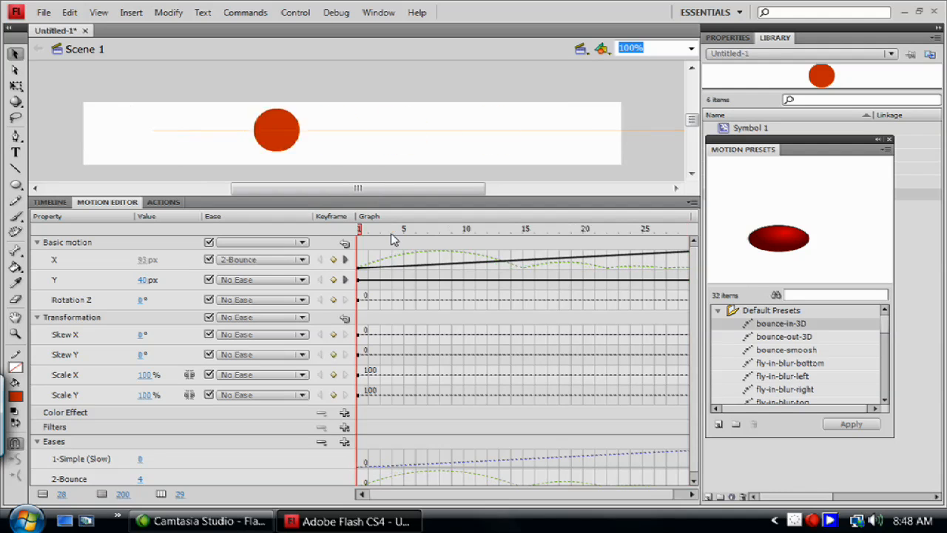
key("Return")
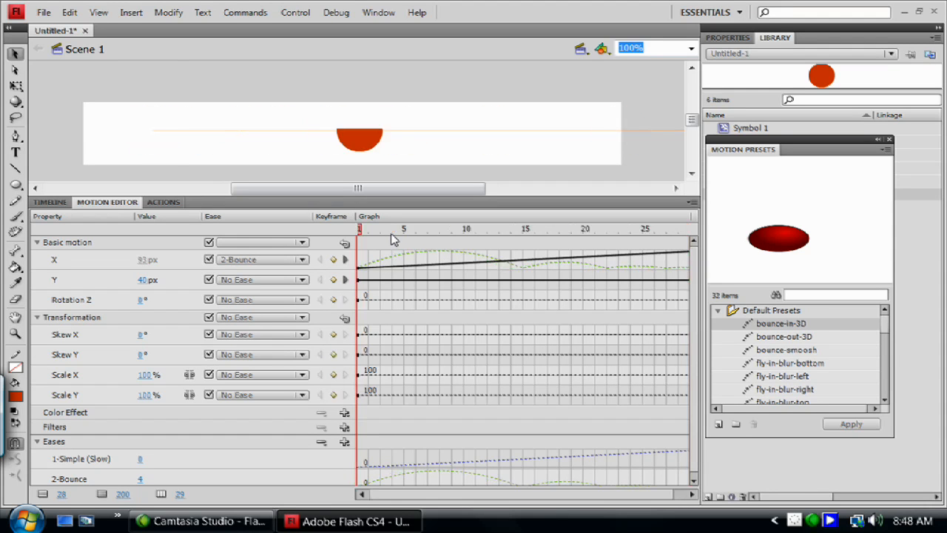
Step: Expand the 1-Simple (Slow) ease graph and apply that ease to the ball's X motion
left_click(104, 459)
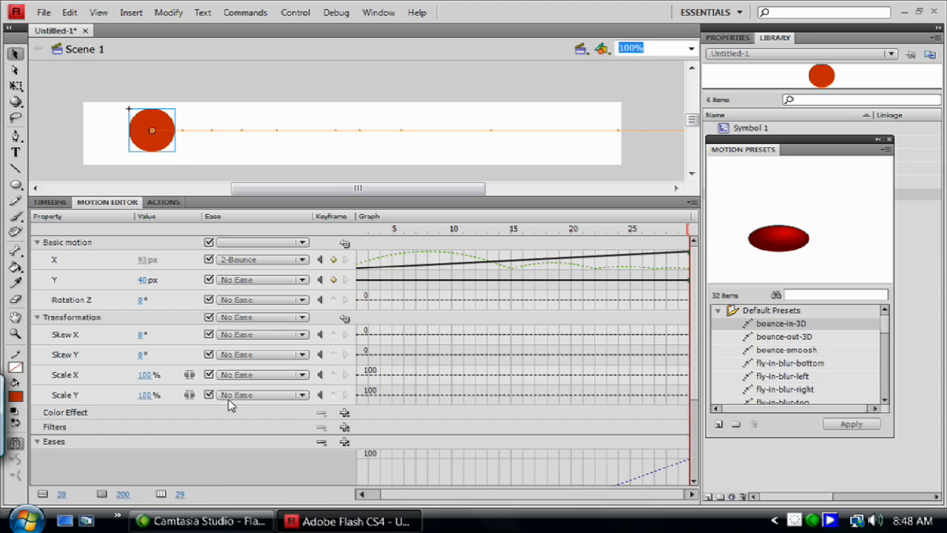
left_click(239, 261)
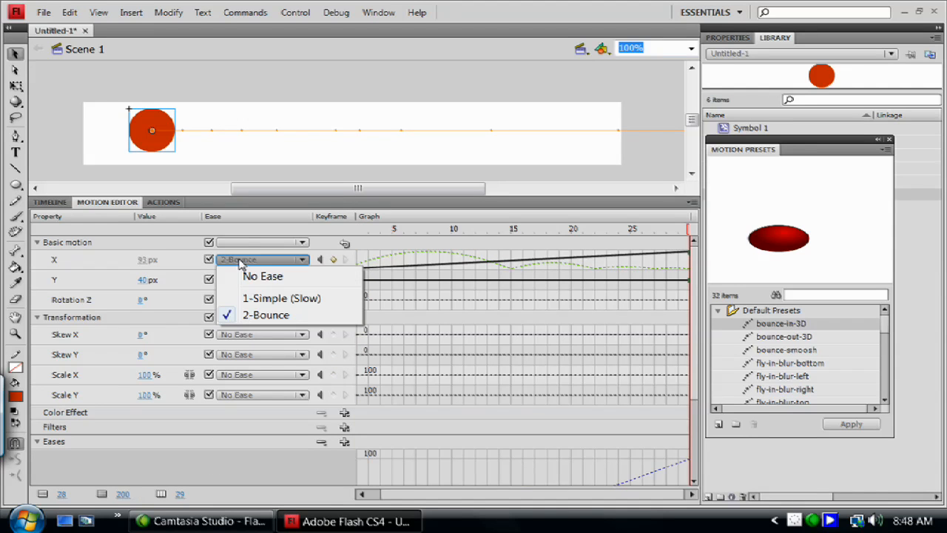
left_click(296, 298)
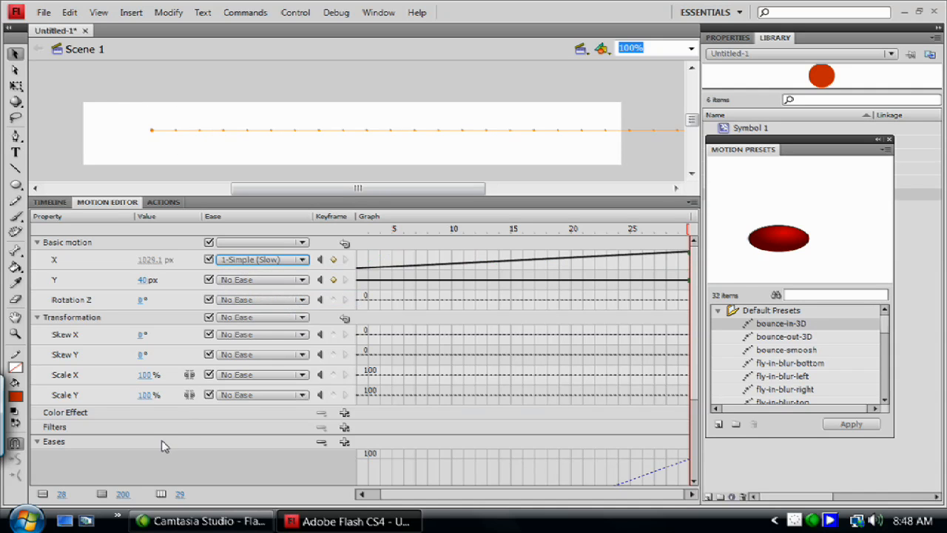
Step: Set the 1-Simple (Slow) ease value to 73
scroll(163, 448, "down", 3)
scroll(246, 478, "down", 1)
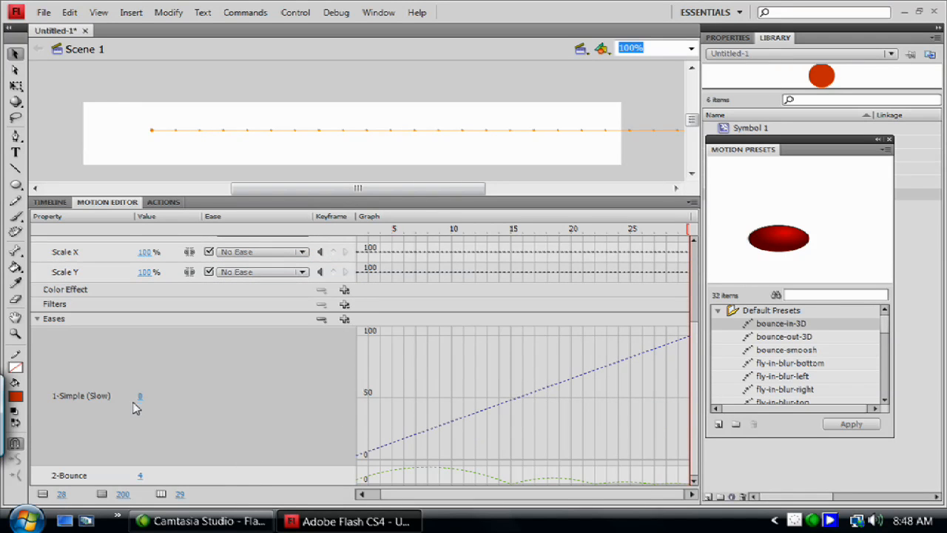
left_click_drag(139, 398, 197, 401)
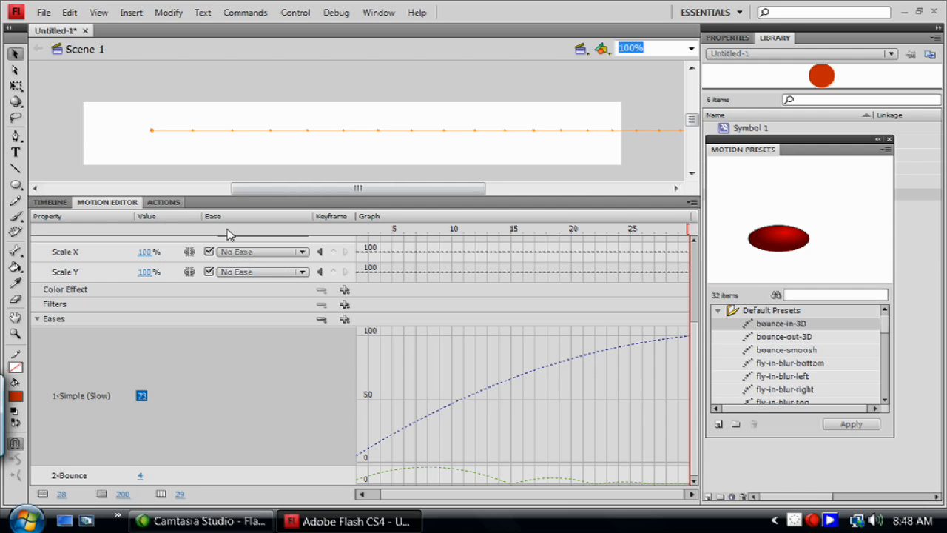
Step: Preview the eased motion from frame 3, test the movie in its own window, and close the test
left_click(368, 233)
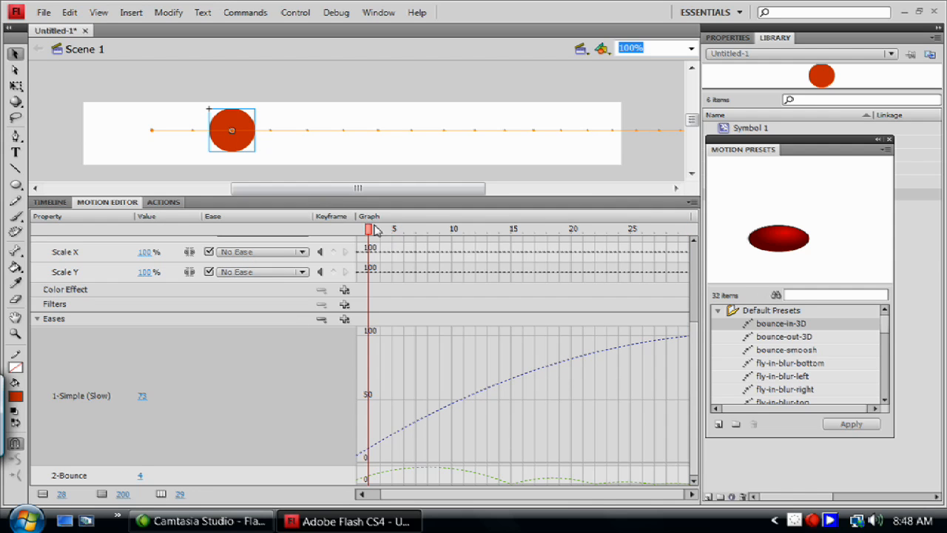
key("Return")
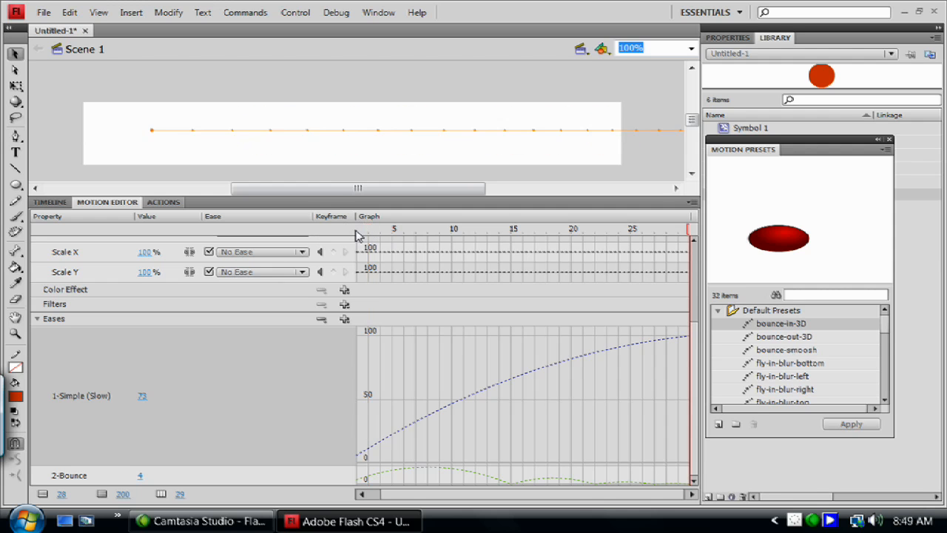
key("ctrl+Return")
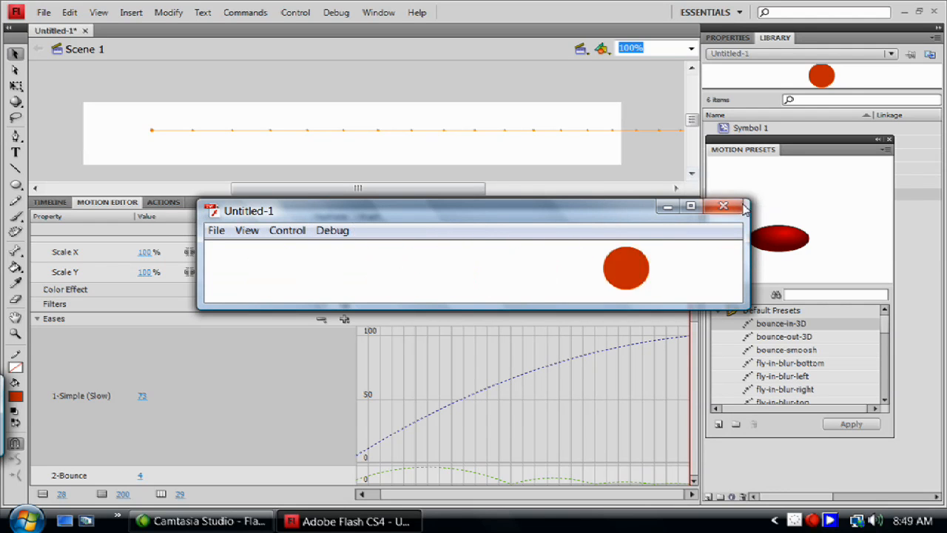
left_click(735, 208)
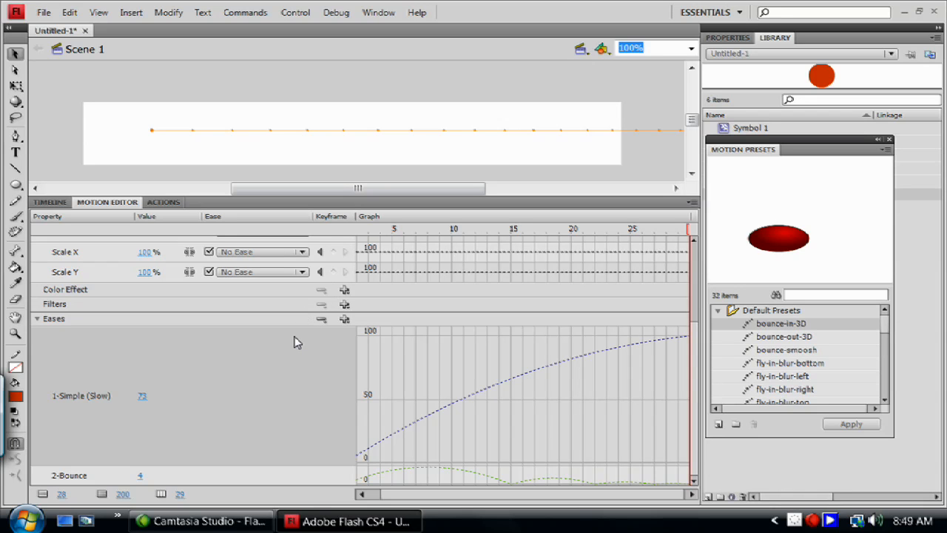
Step: Move the ball's end position at frame 30 horizontally back onto the stage, just inside its right edge
left_click_drag(694, 375, 688, 270)
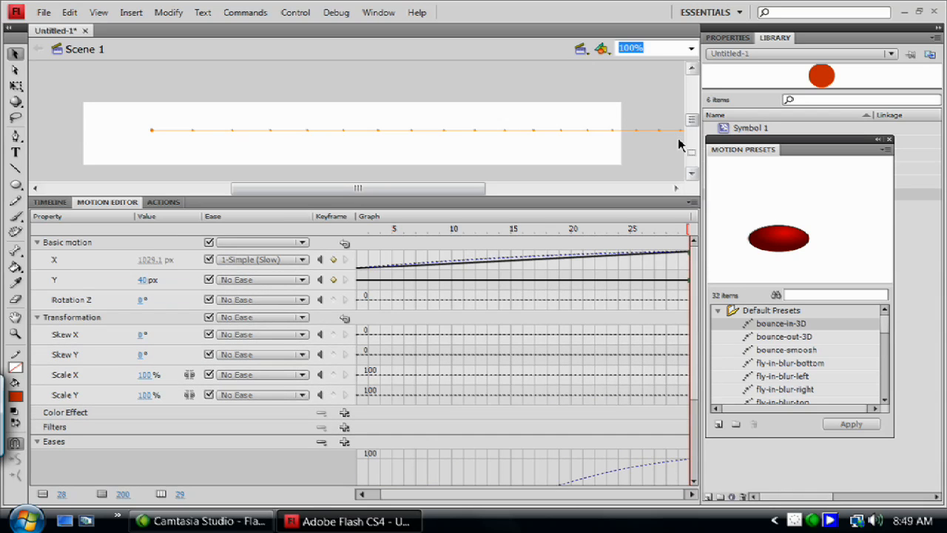
left_click_drag(473, 191, 560, 199)
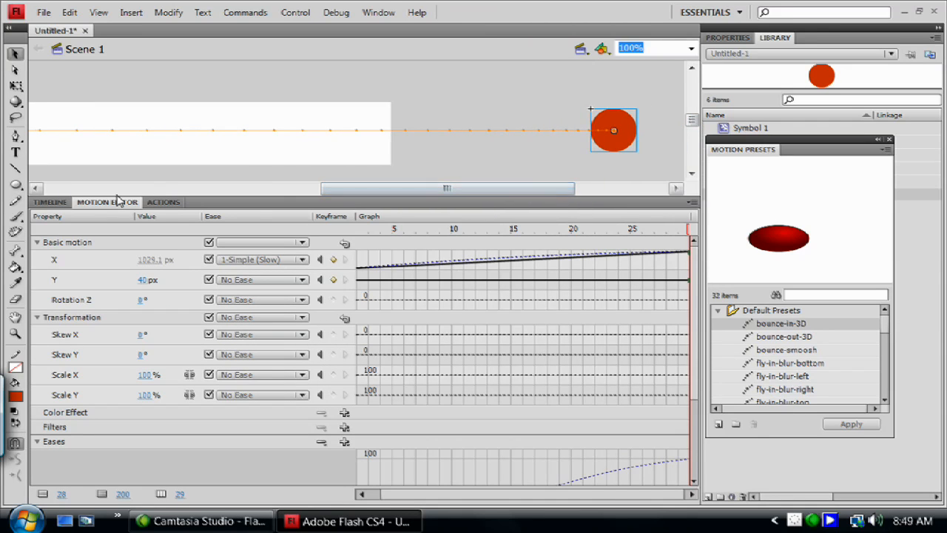
left_click(50, 202)
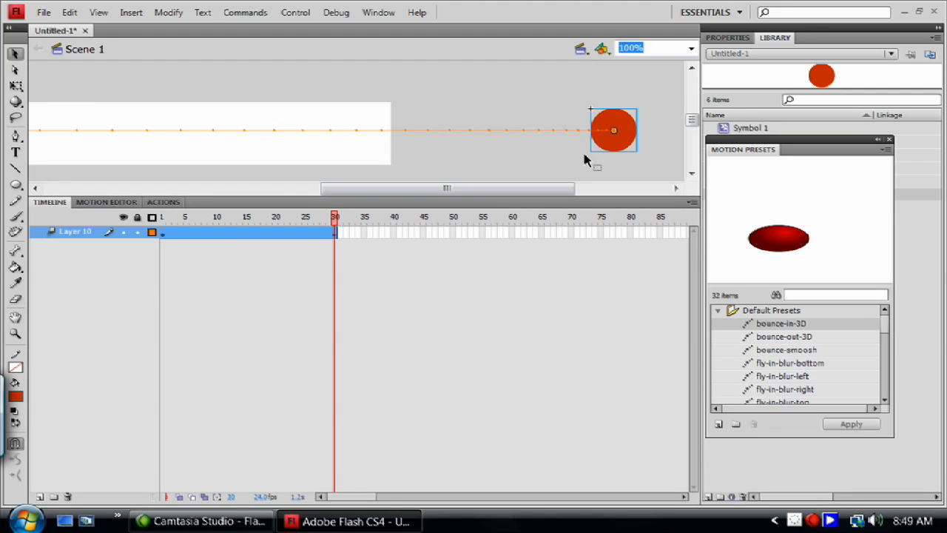
left_click_drag(615, 139, 365, 134)
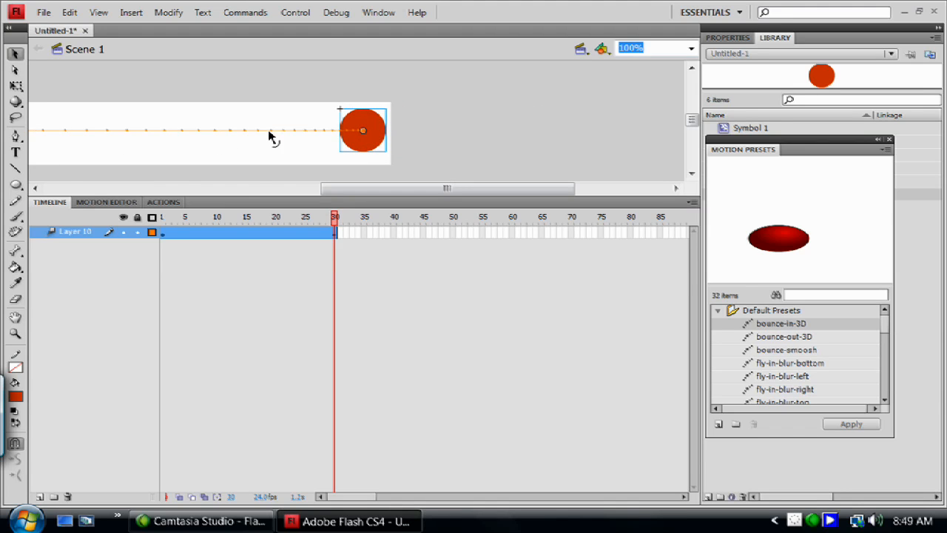
left_click_drag(355, 190, 277, 192)
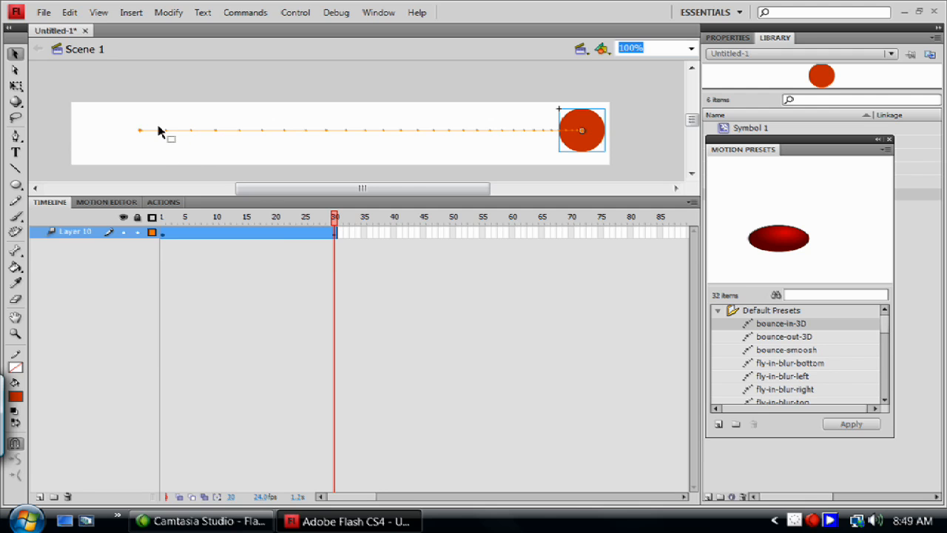
Step: Play the repositioned tween from its start in the Motion Editor, with the 1-Simple (Slow) ease graph in view
left_click(104, 203)
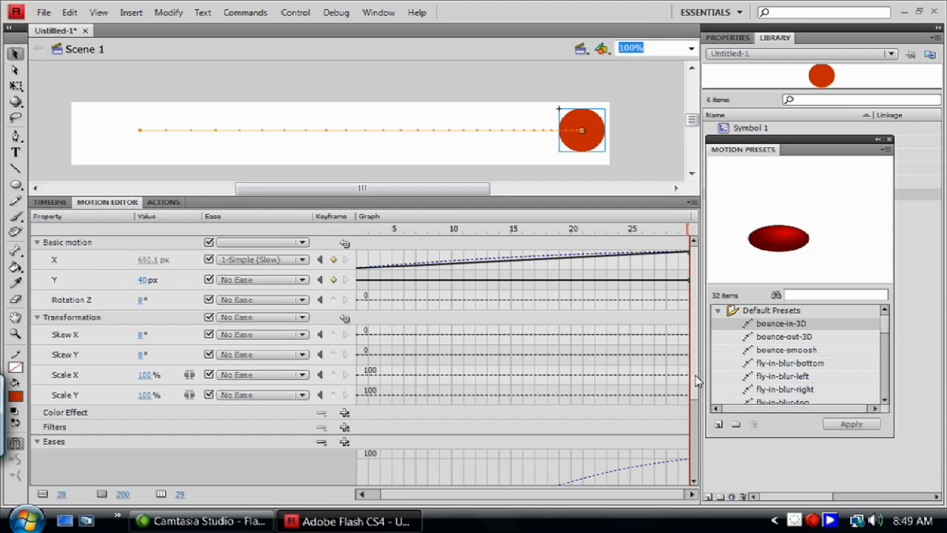
scroll(699, 378, "down", 5)
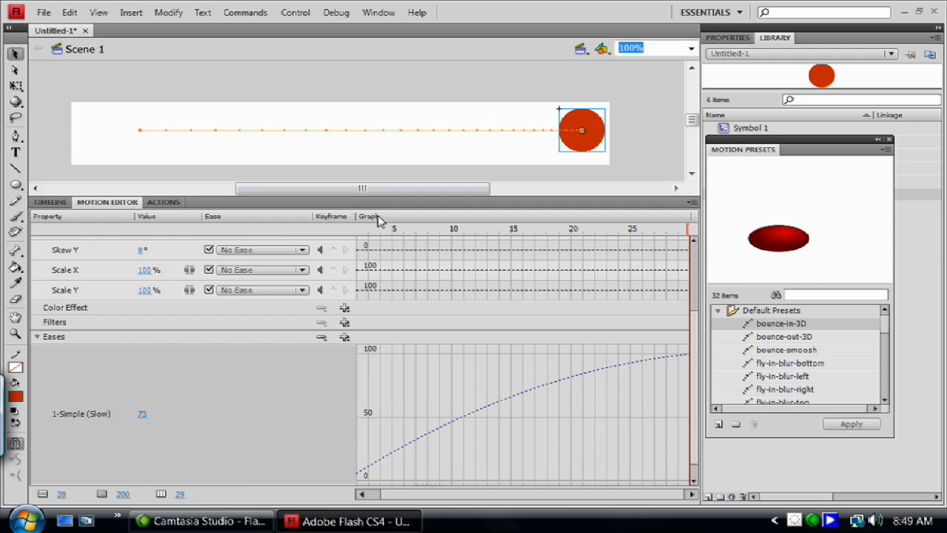
left_click(359, 230)
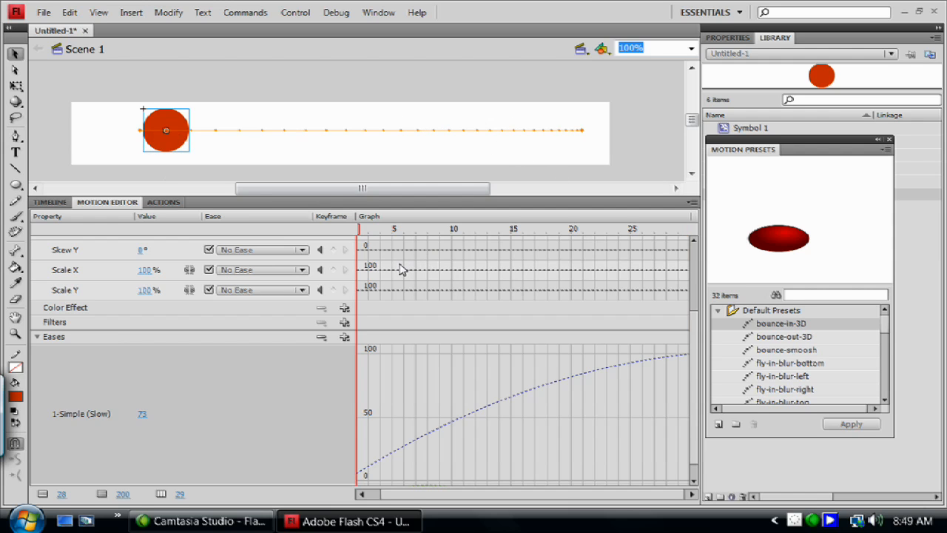
key("Return")
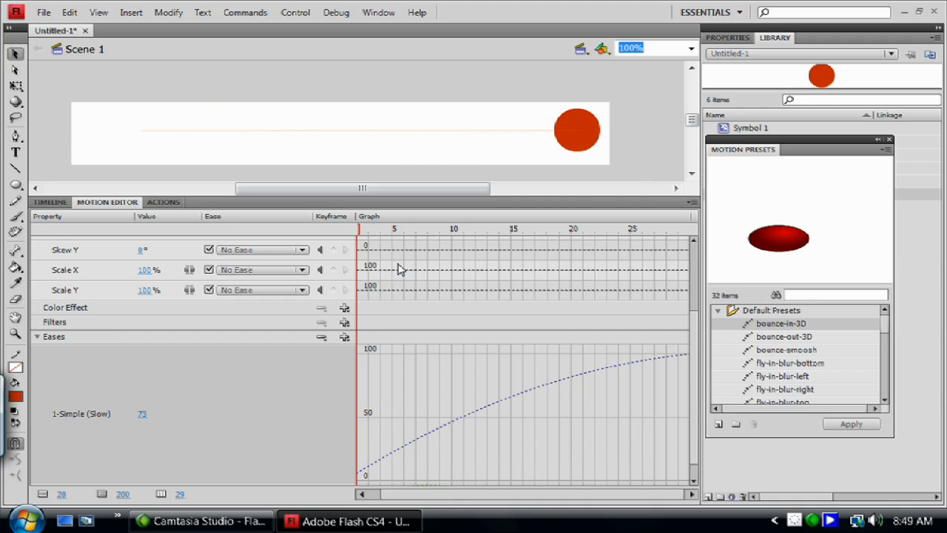
key("Return")
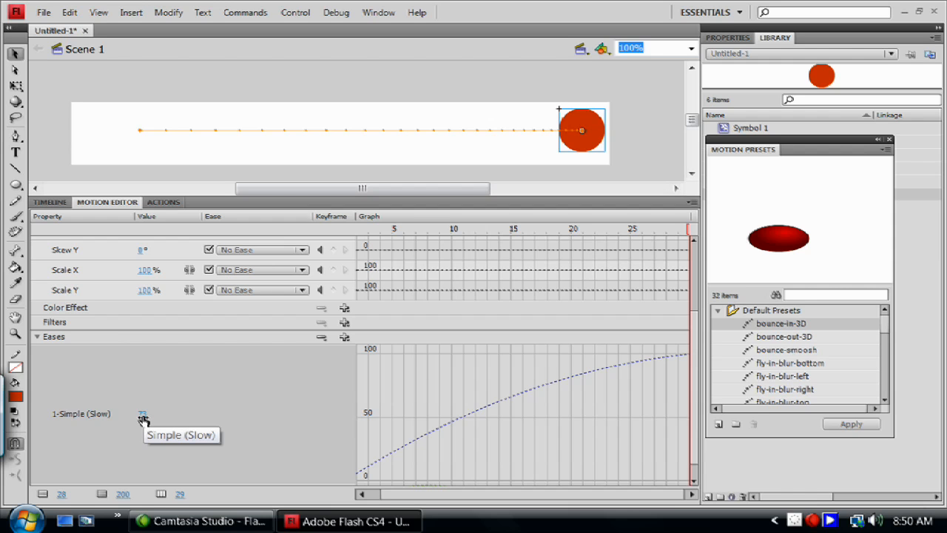
Step: Set the 1-Simple (Slow) ease value to -65 and play the tween from its start
left_click_drag(143, 419, 41, 419)
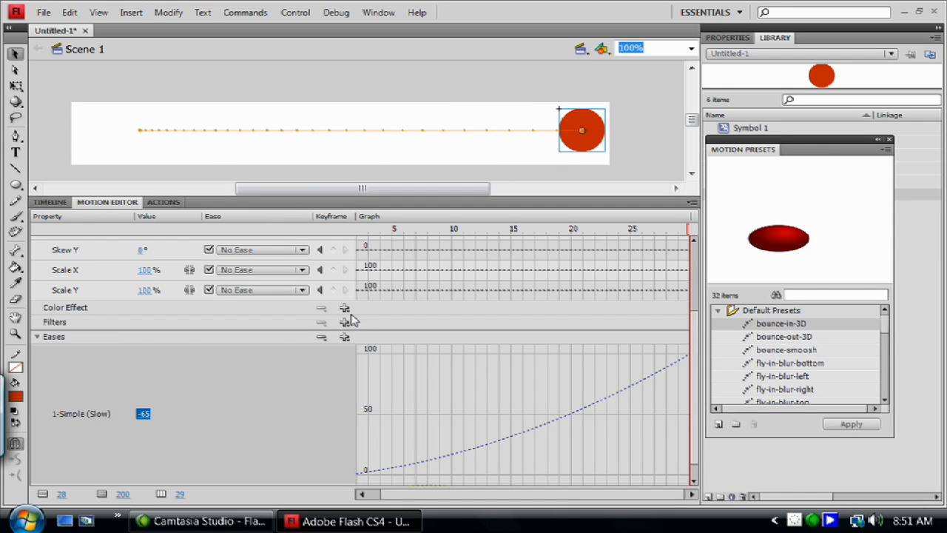
left_click(360, 236)
key("Return")
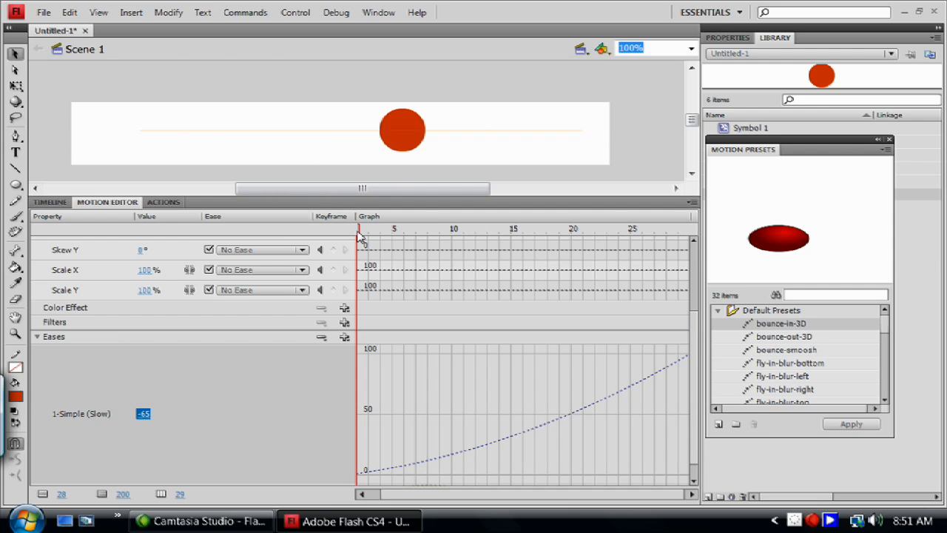
key("Return")
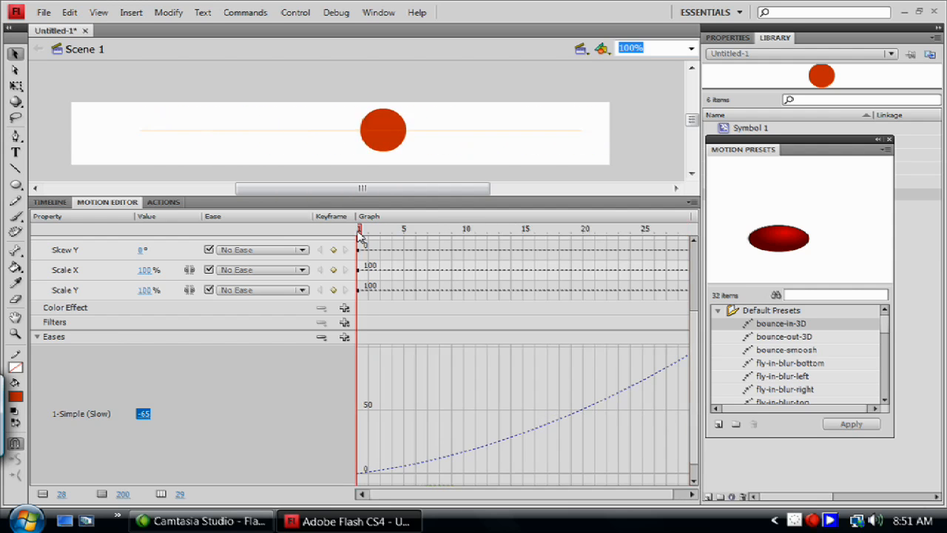
key("Return")
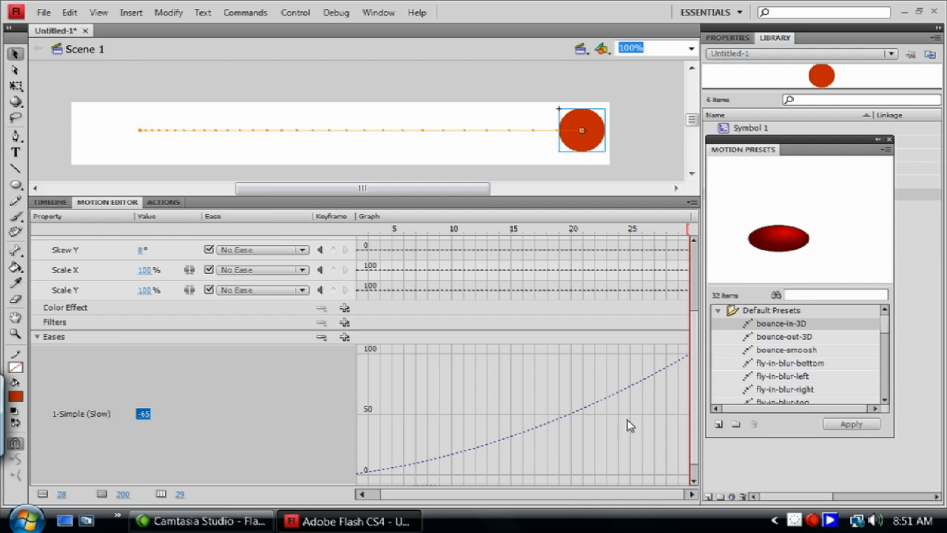
Step: Add a Sawtooth Wave ease to the tween and apply it to the ball's X motion
scroll(702, 377, "down", 1)
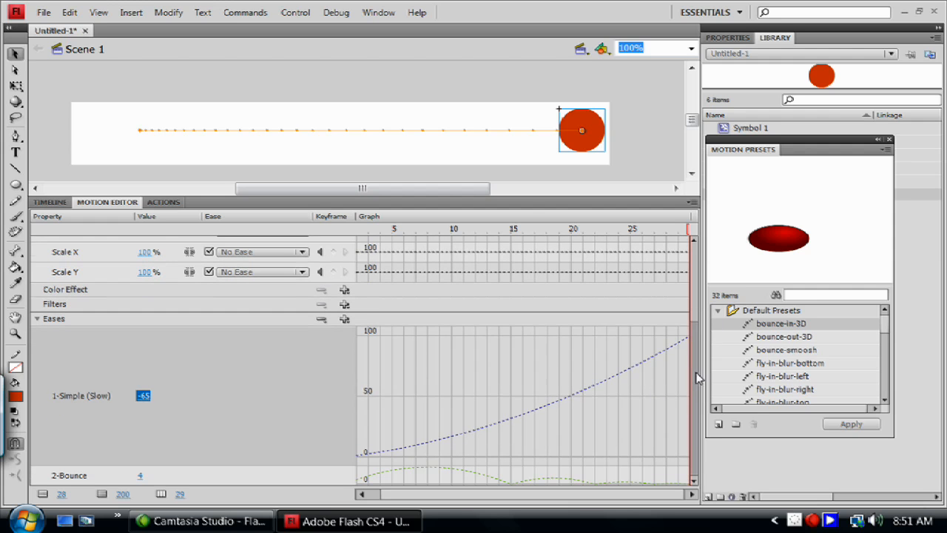
left_click(345, 318)
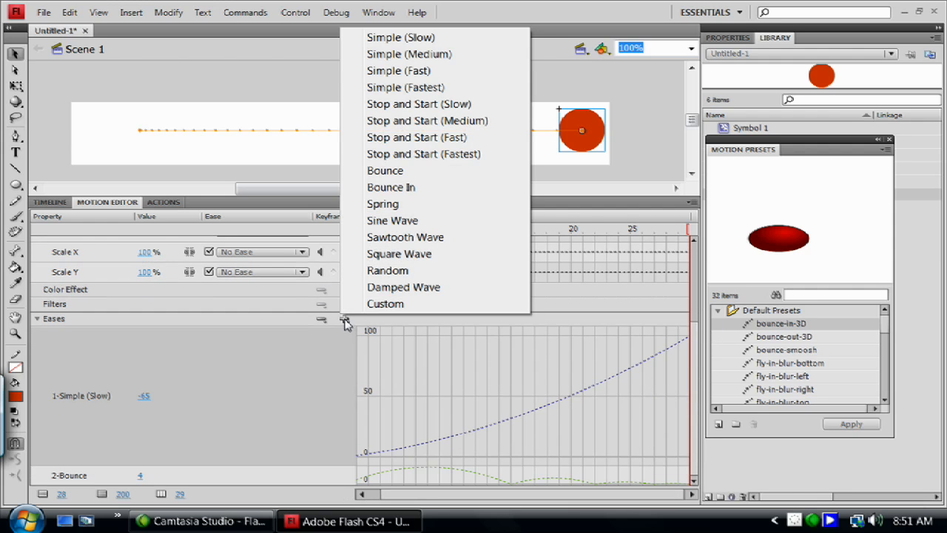
left_click(409, 238)
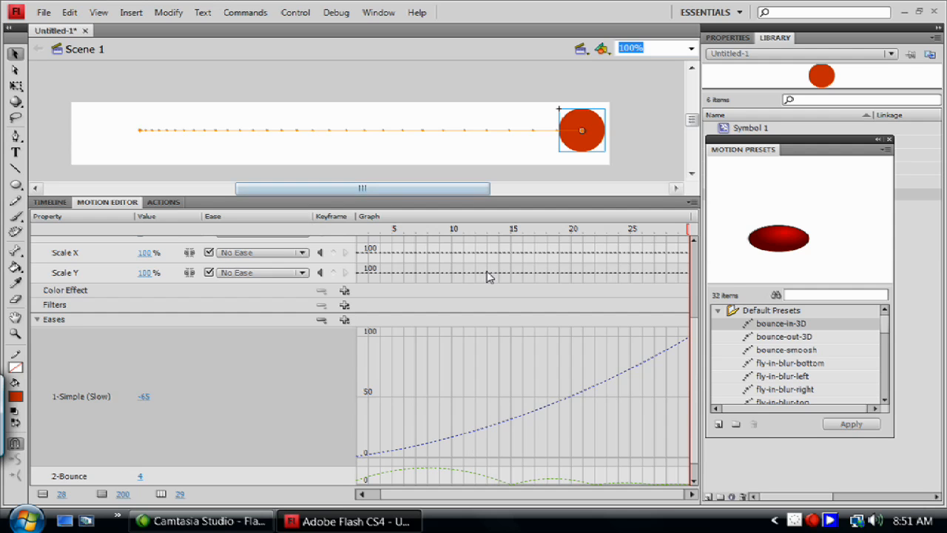
scroll(583, 290, "up", 3)
scroll(583, 290, "up", 2)
left_click(281, 259)
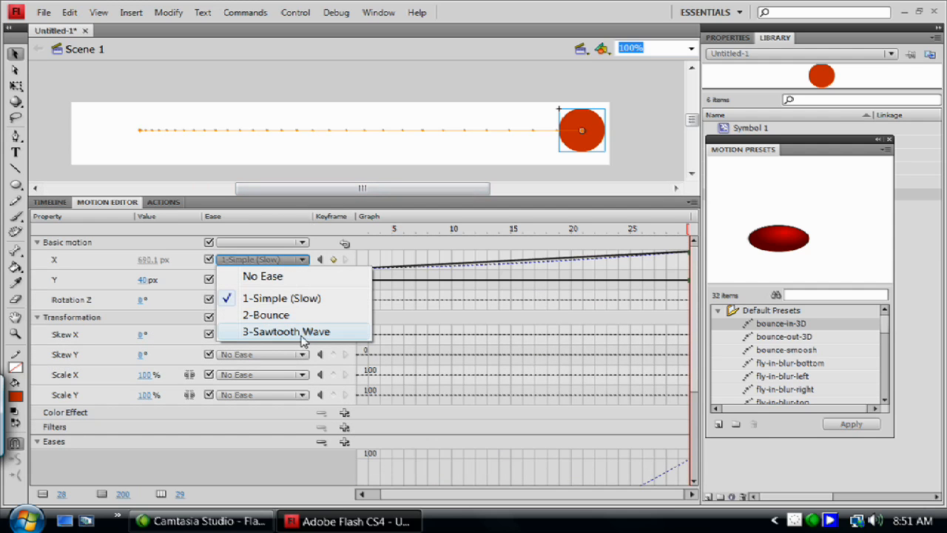
left_click(268, 334)
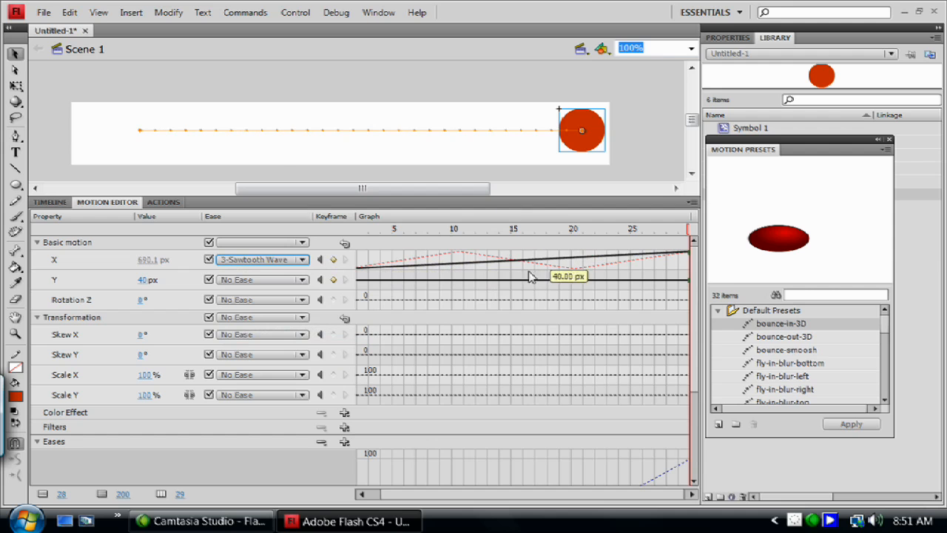
Step: Play the tween with the Sawtooth Wave ease, starting from the first frames
left_click(367, 228)
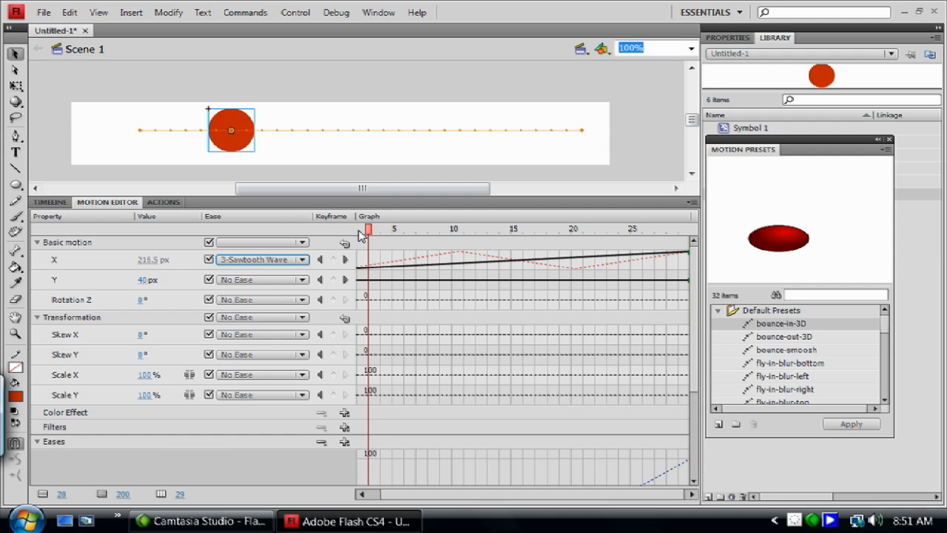
key("Return")
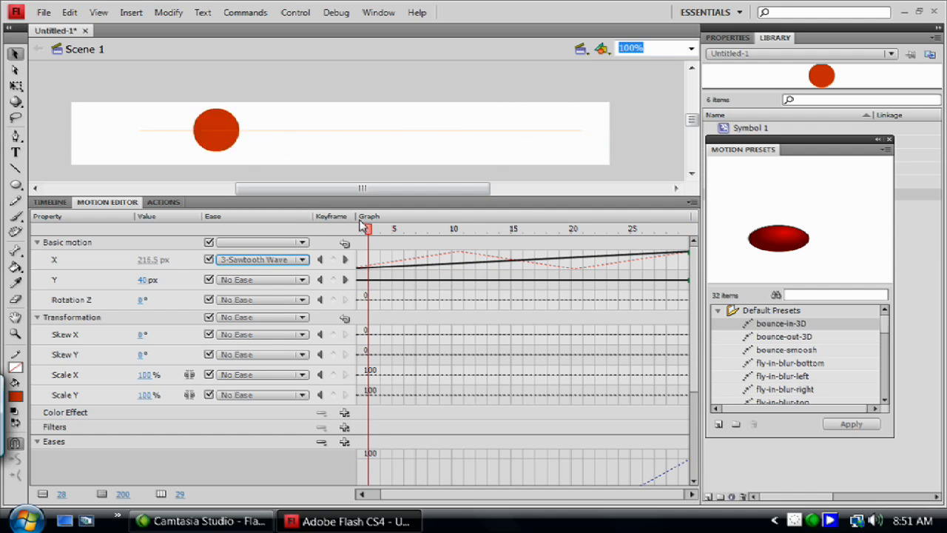
left_click(362, 231)
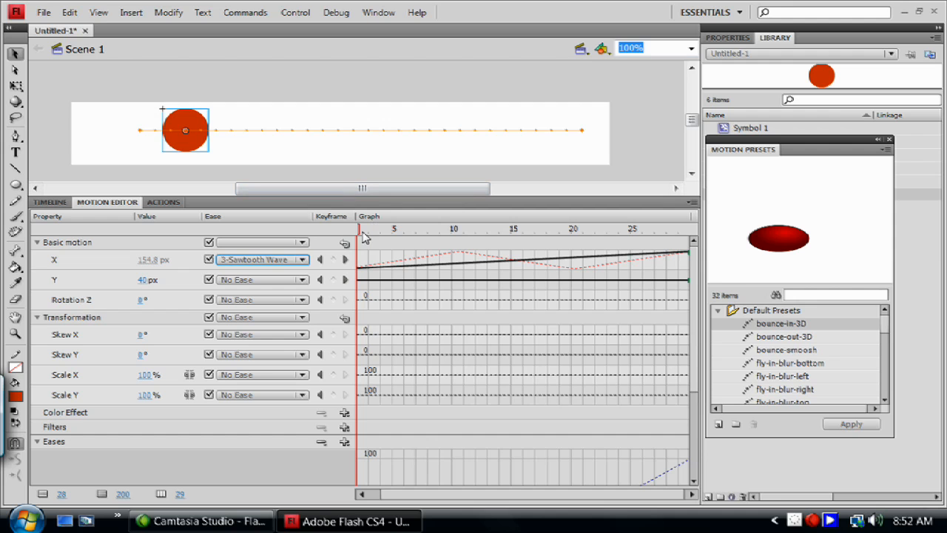
key("Return")
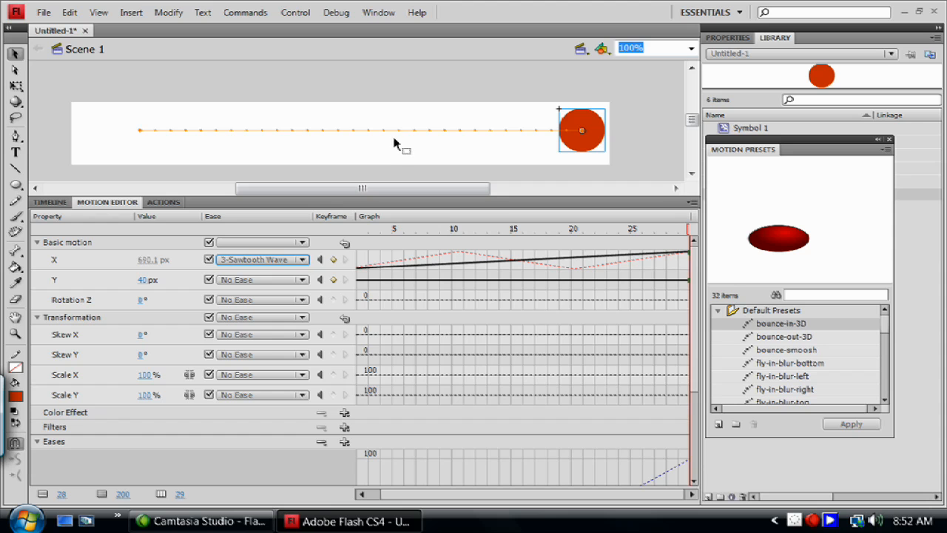
Step: Try a 3-Sawtooth Wave ease value of 16 and replace it with 1
scroll(190, 457, "down", 5)
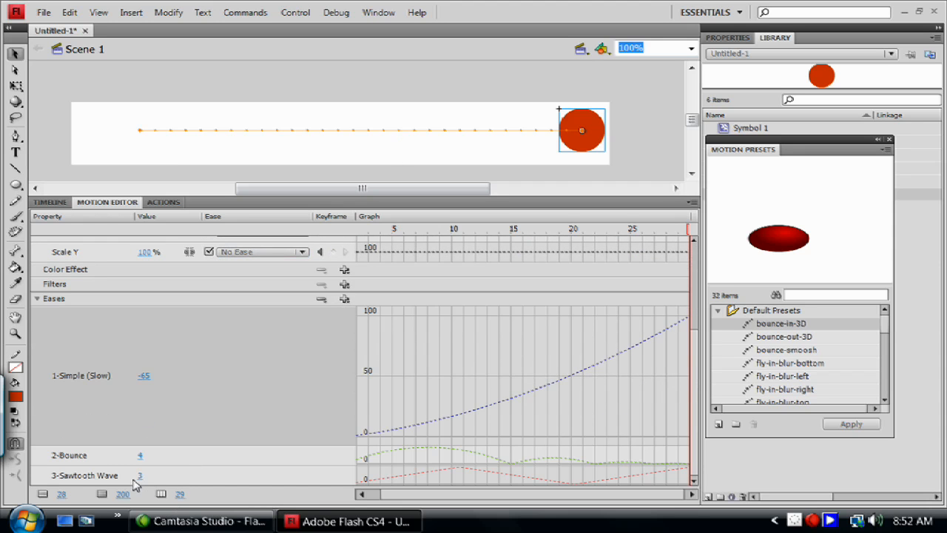
left_click_drag(141, 478, 154, 475)
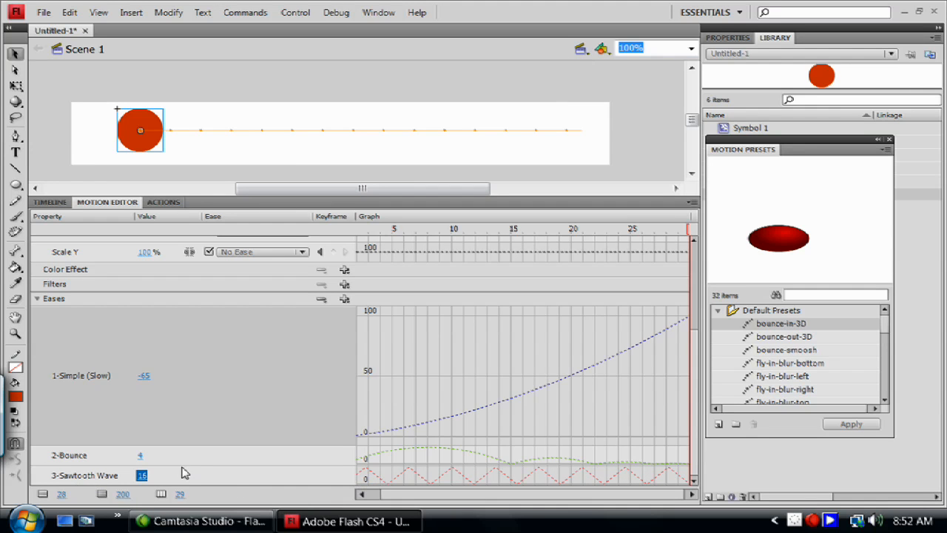
key("Return")
type("1")
key("Return")
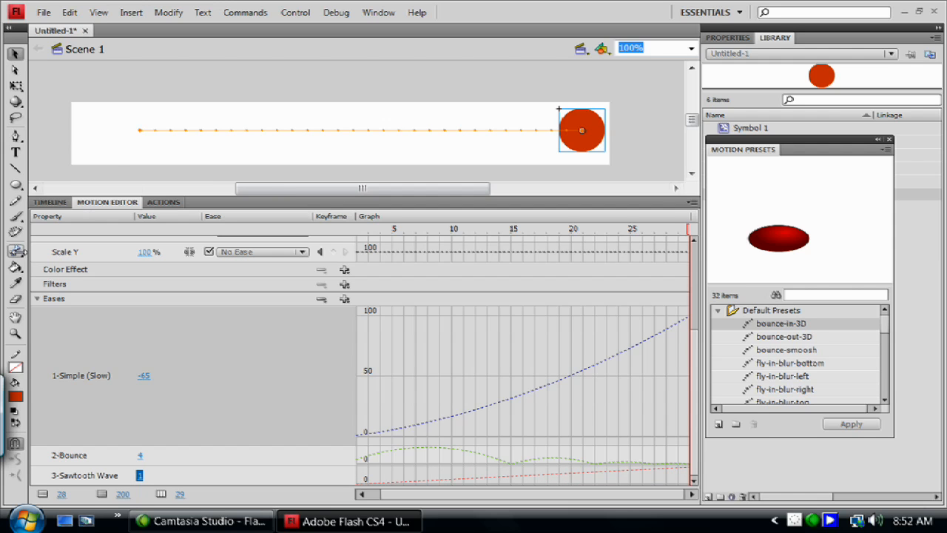
Step: Return to the timeline and place the playhead on frame 1 of the ball's tween
left_click(50, 202)
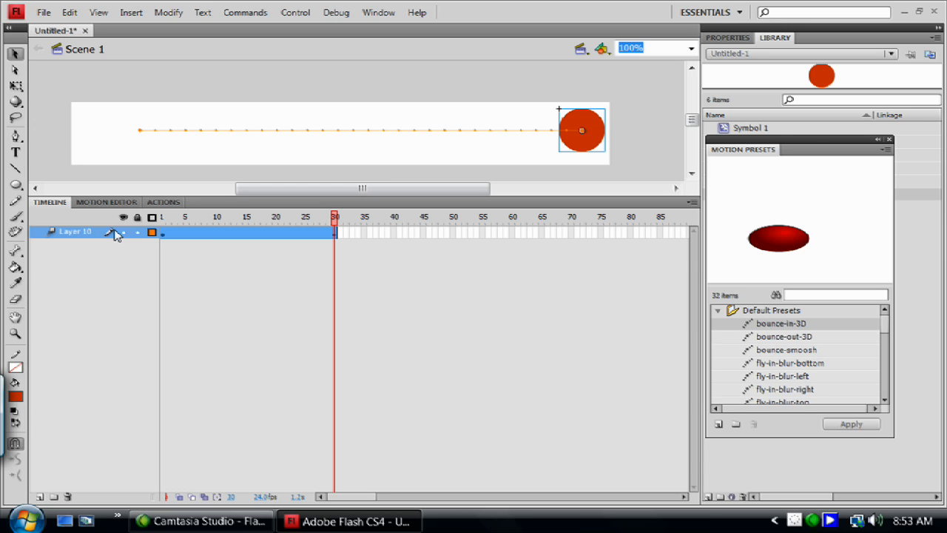
left_click(165, 235)
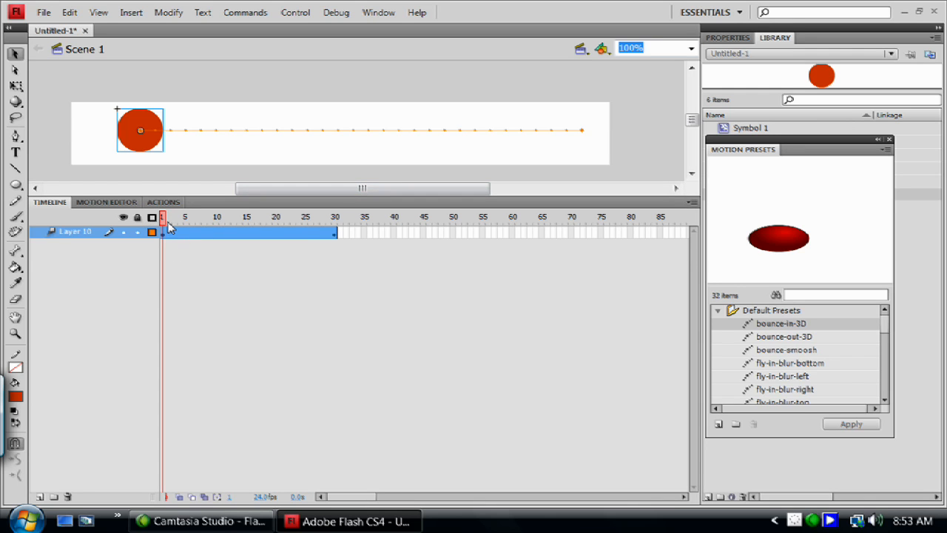
left_click(813, 520)
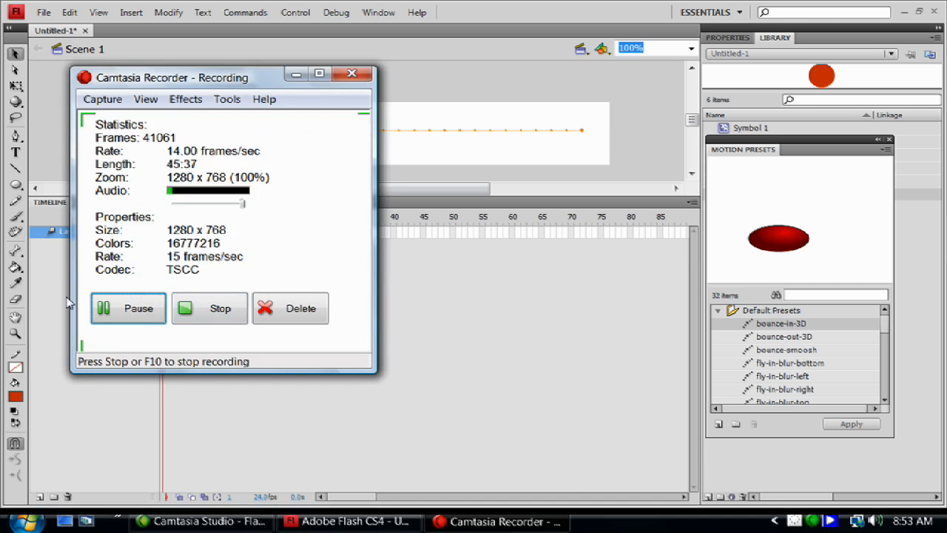
left_click(122, 311)
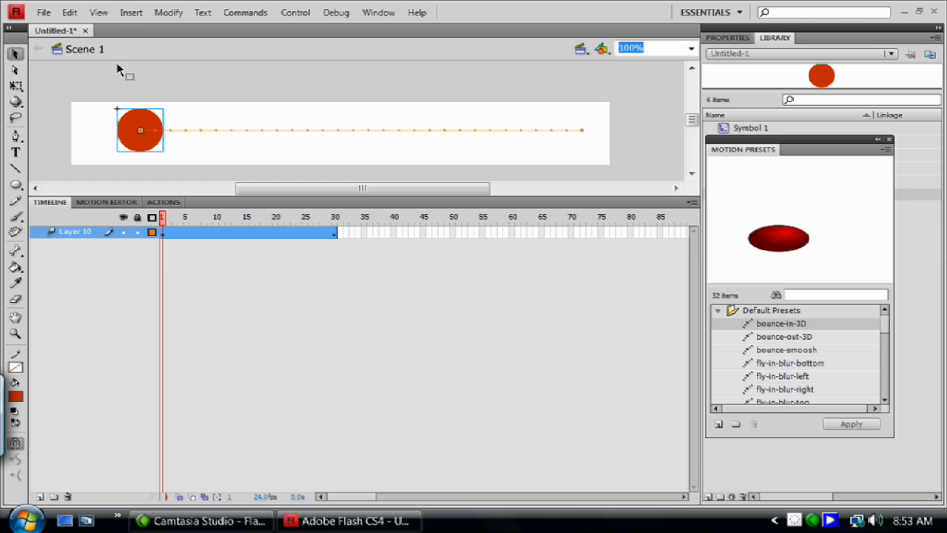
Step: Close the Untitled-1 document without saving its changes and exit the program
left_click(83, 31)
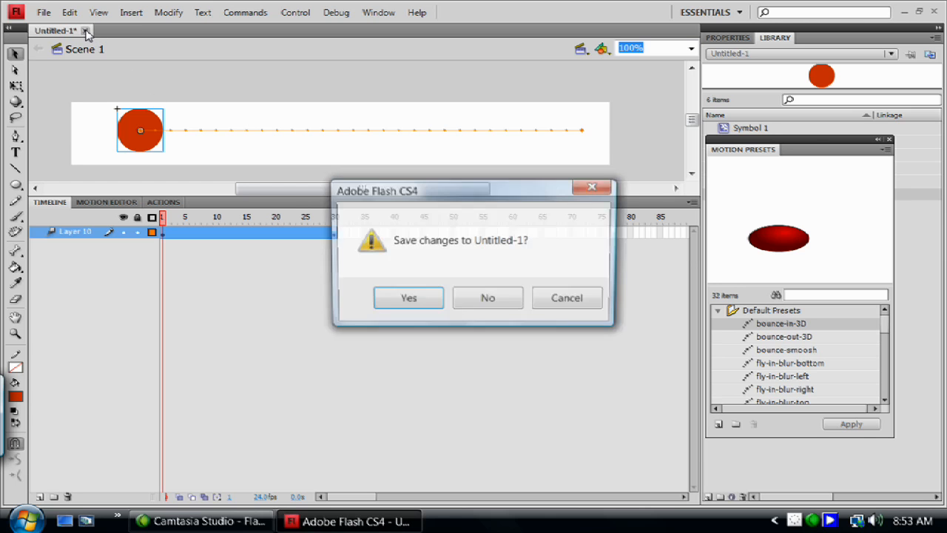
left_click(486, 300)
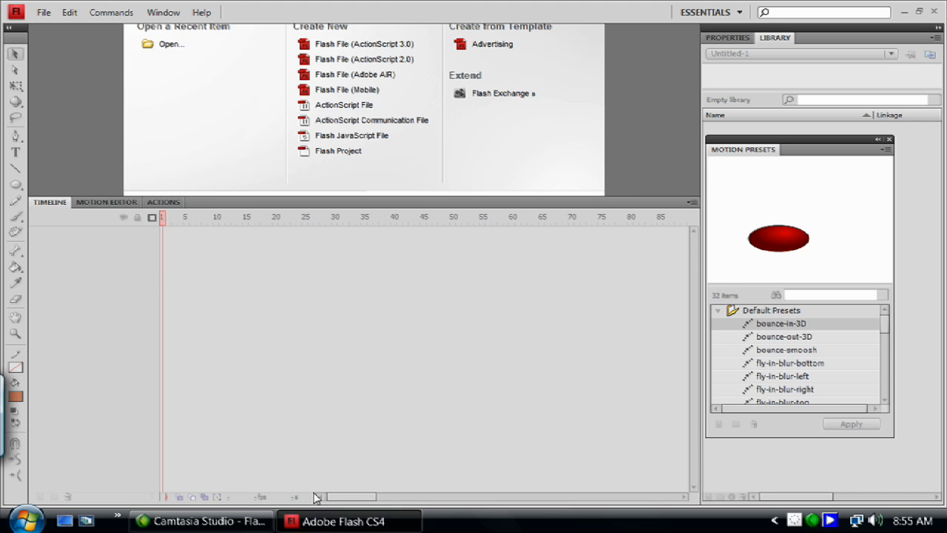
mouse_move(359, 522)
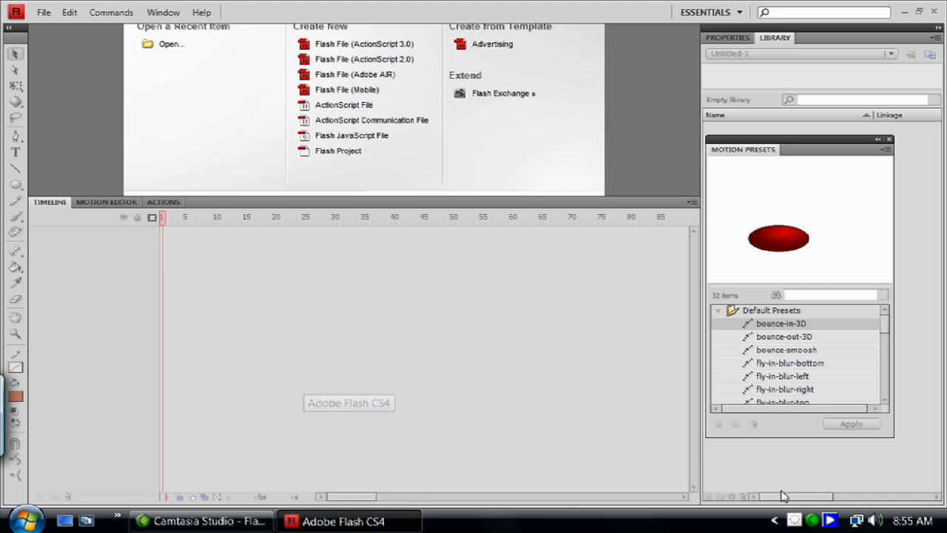
left_click(934, 13)
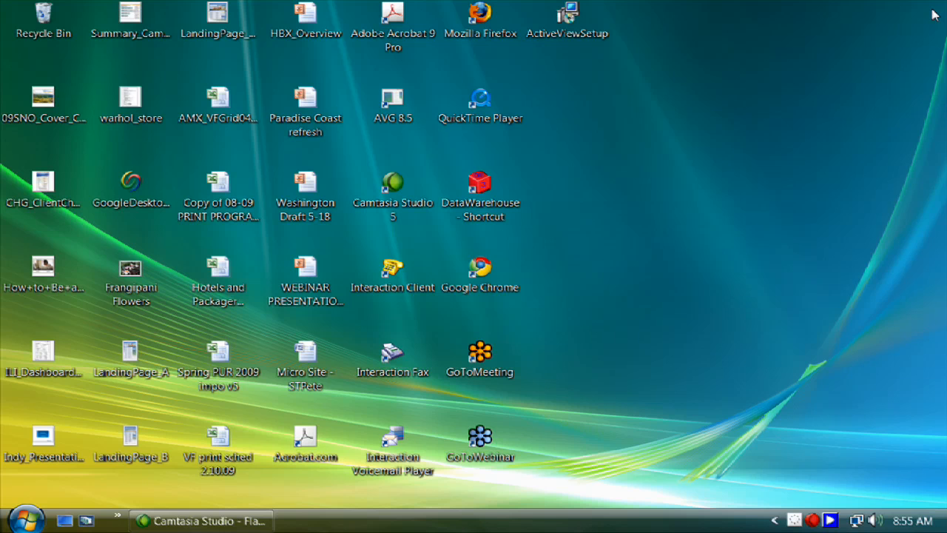
left_click(814, 521)
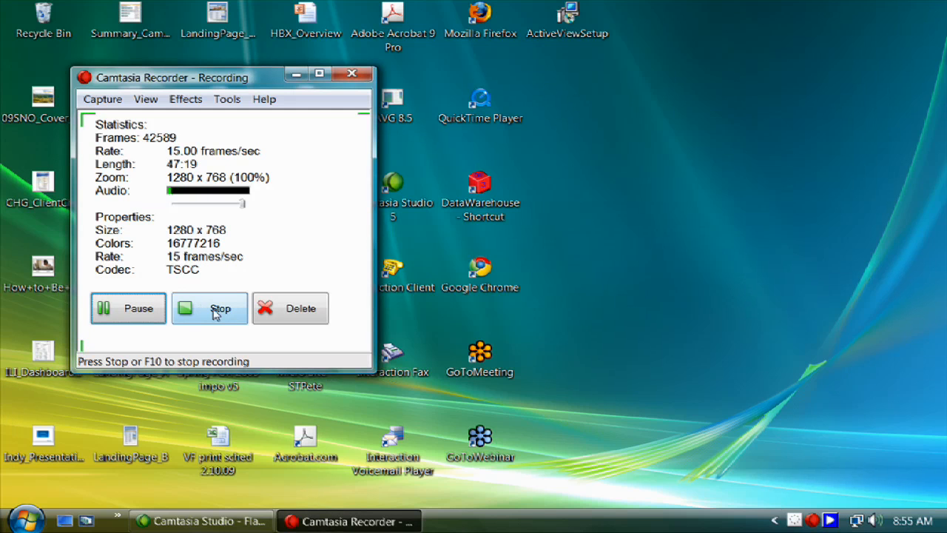